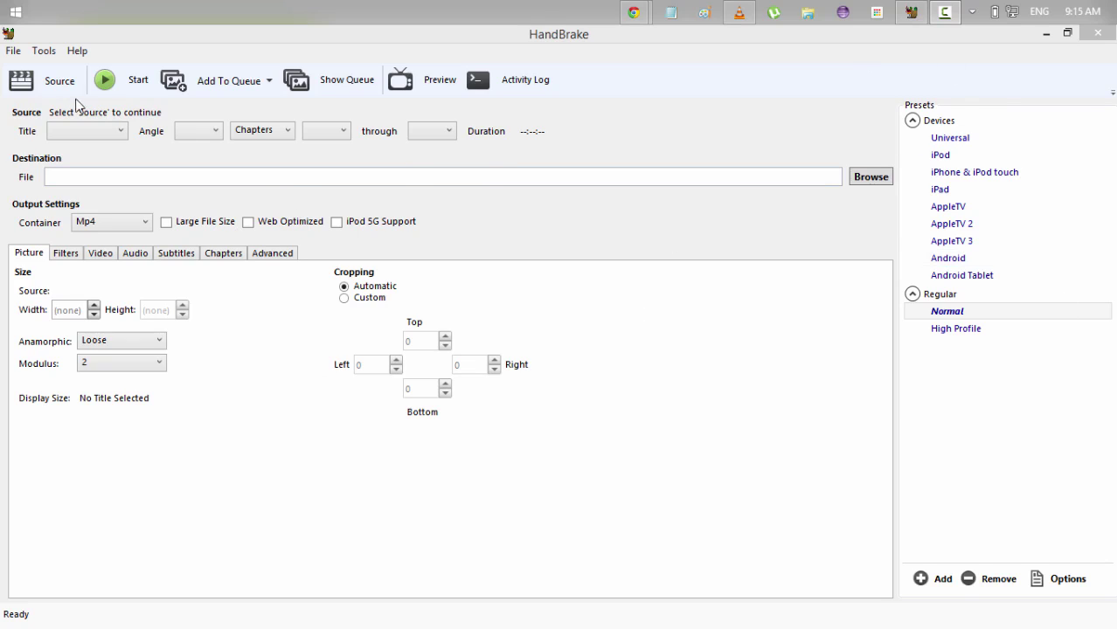
Start opening a single source file, looking through Downloads and Documents for the guitar video
{"action": "left_click", "coordinate": [63, 78]}
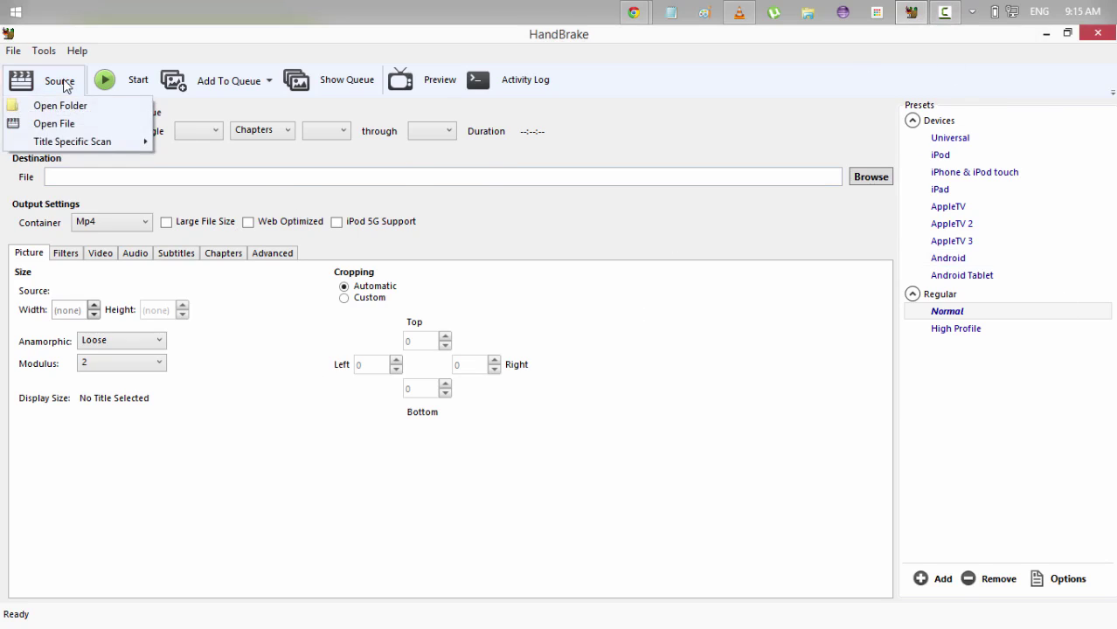
{"action": "left_click", "coordinate": [65, 125]}
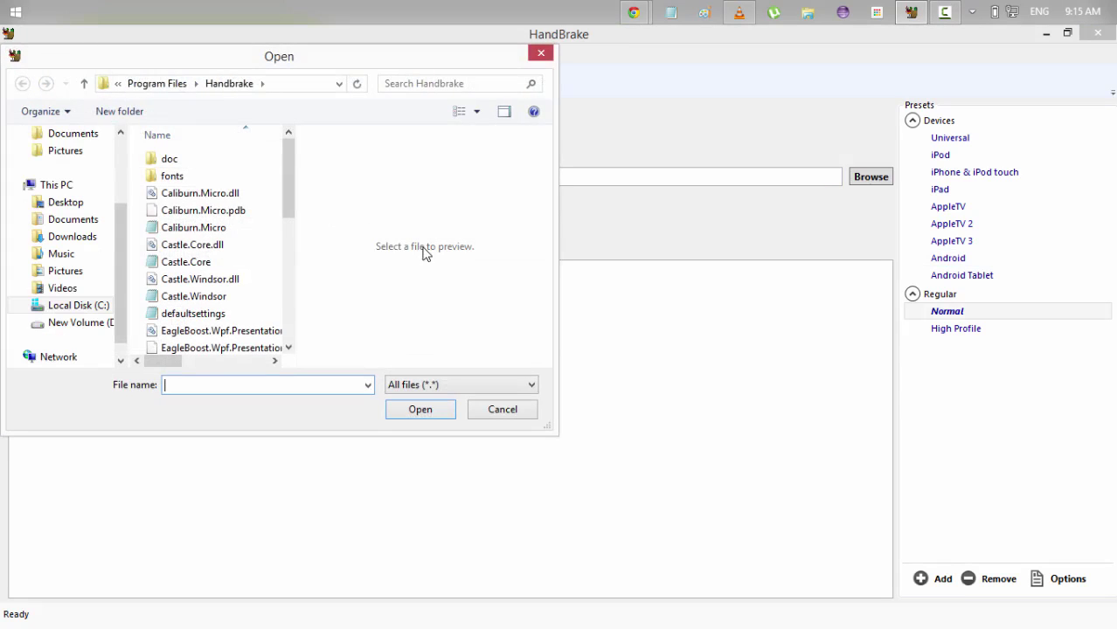
{"action": "left_click", "coordinate": [74, 237]}
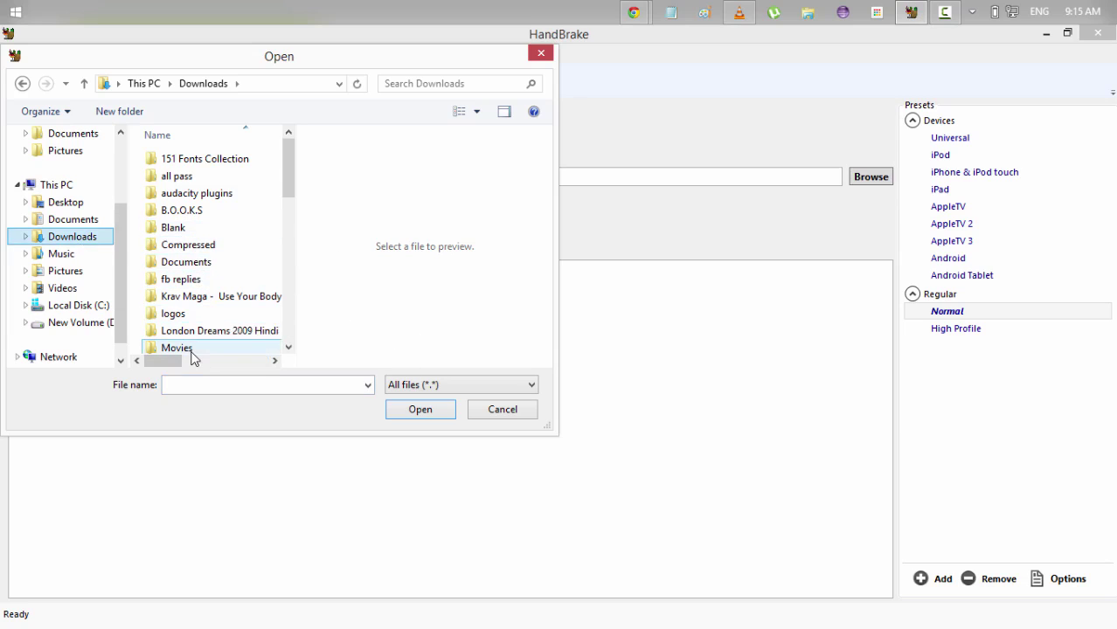
{"action": "left_click", "coordinate": [73, 219]}
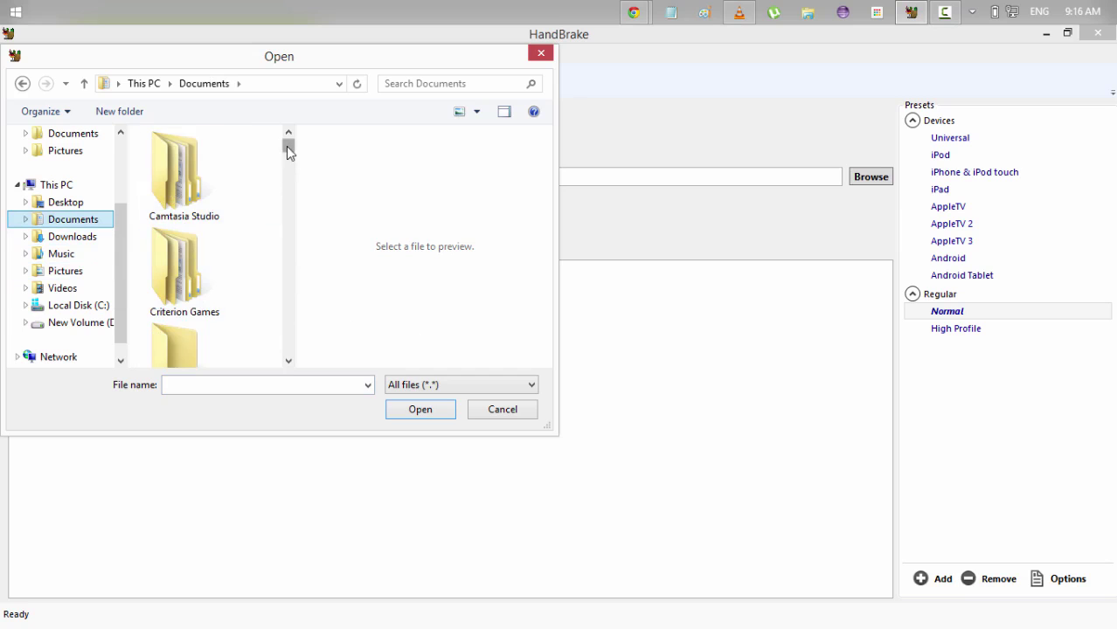
{"action": "left_click_drag", "start_coordinate": [286, 146], "coordinate": [289, 269]}
{"action": "left_click_drag", "start_coordinate": [548, 427], "coordinate": [1022, 598]}
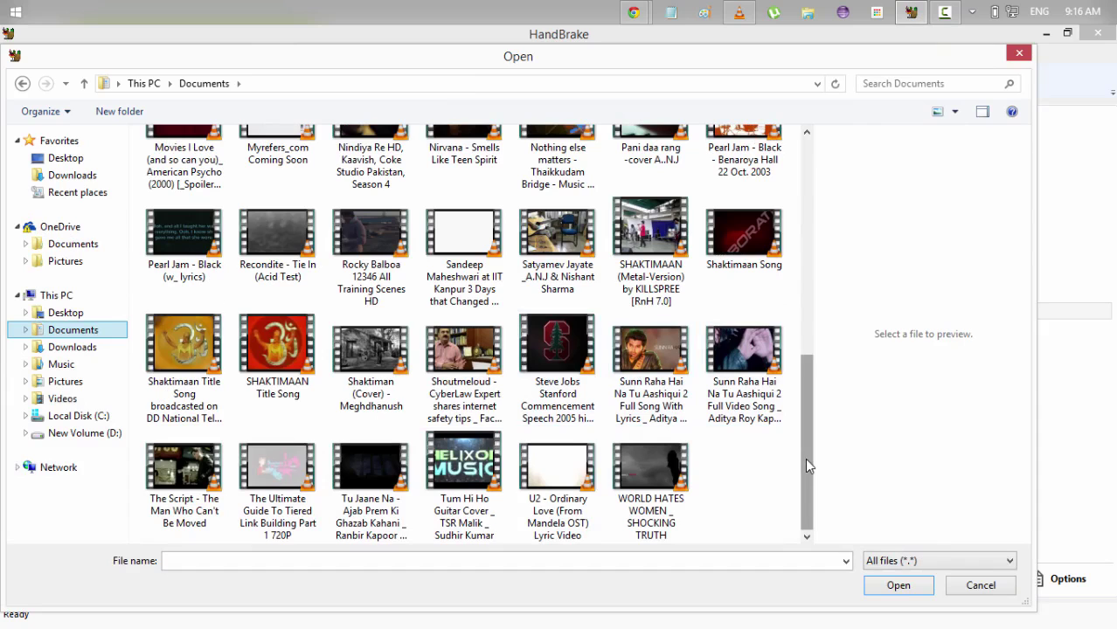
{"action": "left_click_drag", "start_coordinate": [805, 457], "coordinate": [822, 278]}
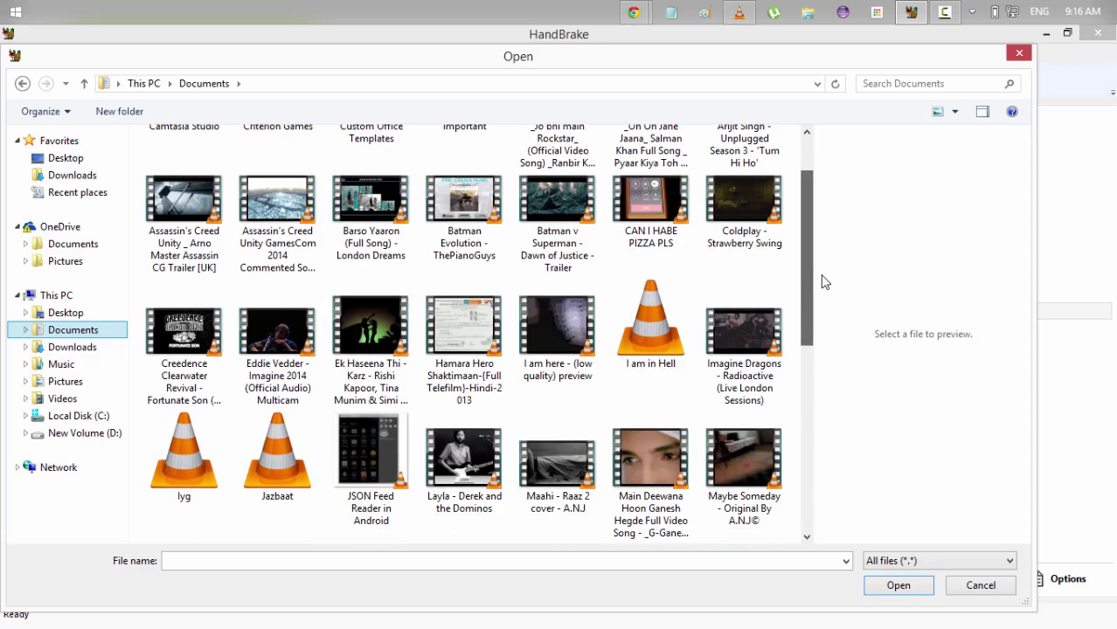
{"action": "left_click", "coordinate": [77, 177]}
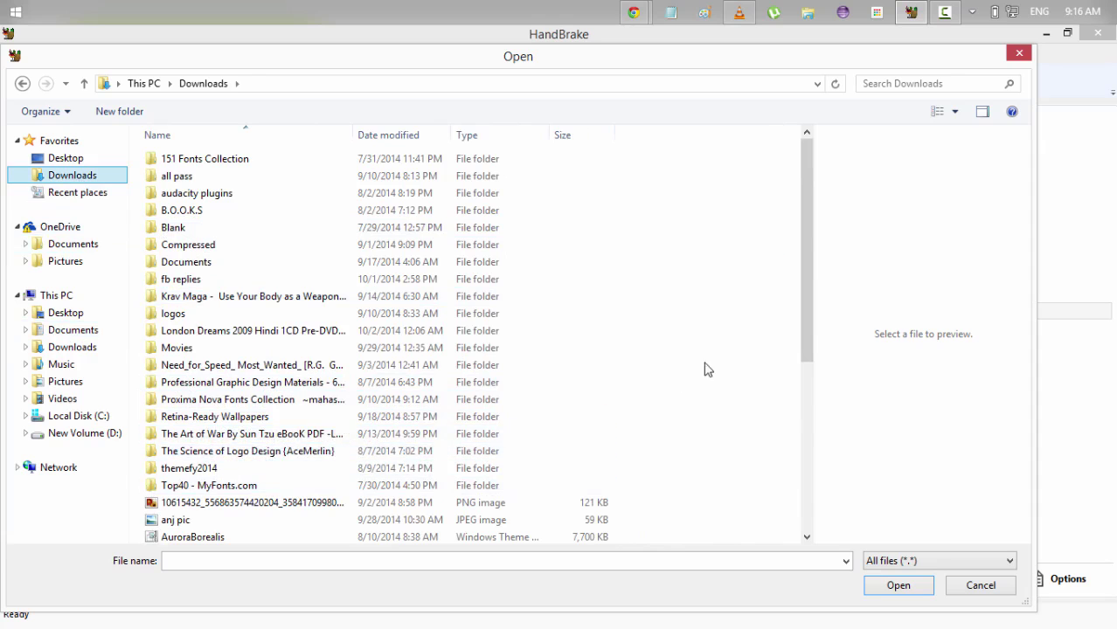
{"action": "left_click_drag", "start_coordinate": [805, 259], "coordinate": [802, 400]}
Load MVI_4490 from the pictures folder on New Volume (D:) as the source
{"action": "left_click", "coordinate": [51, 434]}
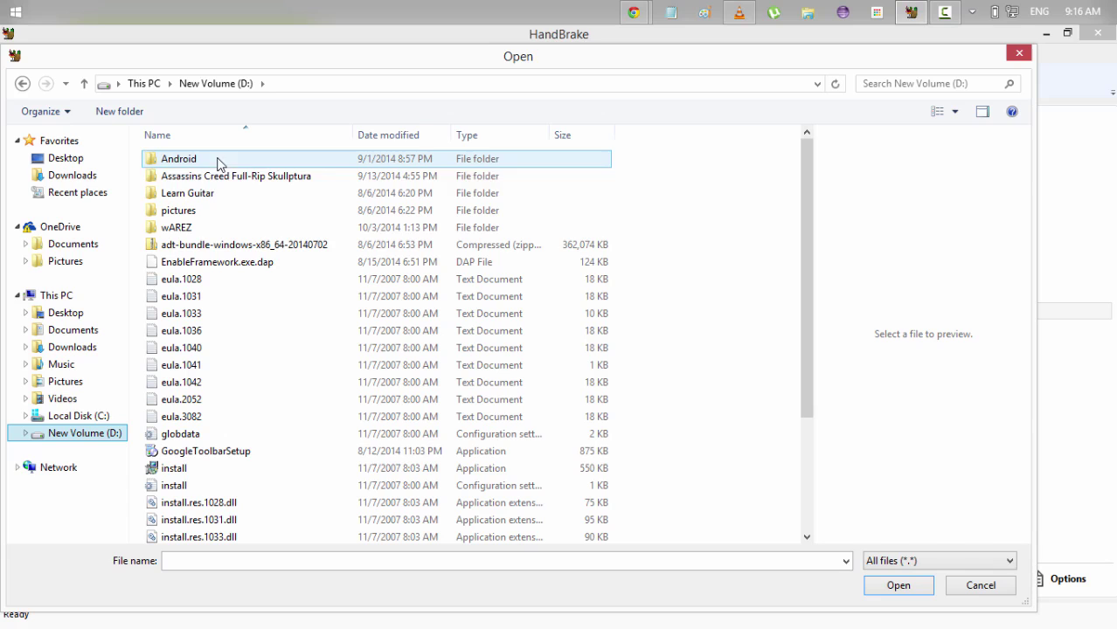
{"action": "double_click", "coordinate": [196, 213]}
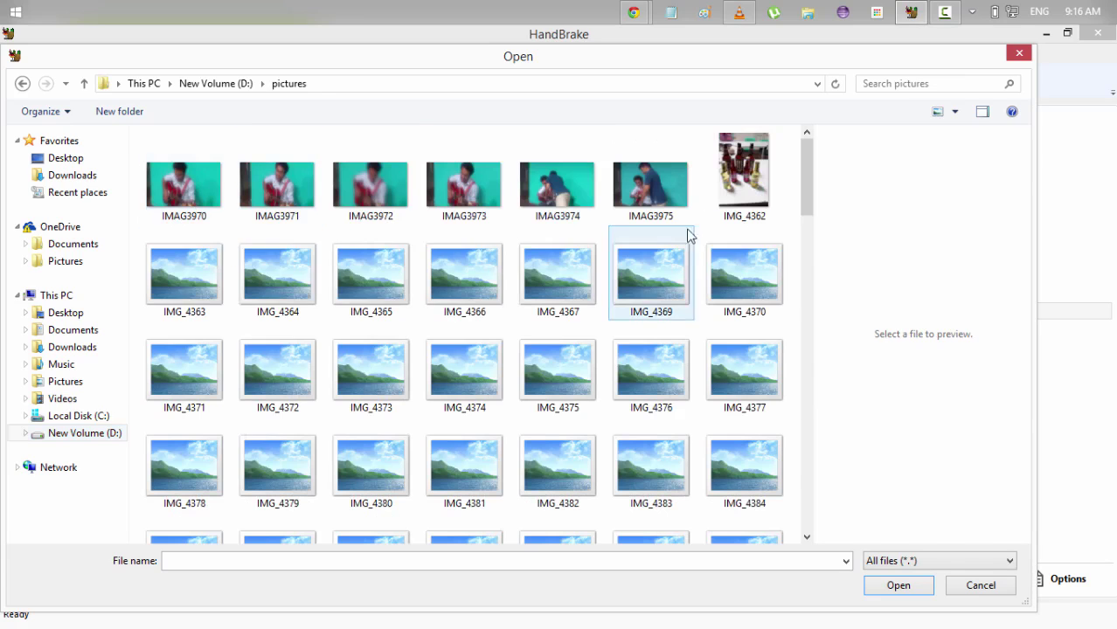
{"action": "scroll", "coordinate": [813, 334], "scroll_direction": "down", "scroll_amount": 2}
{"action": "left_click_drag", "start_coordinate": [805, 288], "coordinate": [803, 517]}
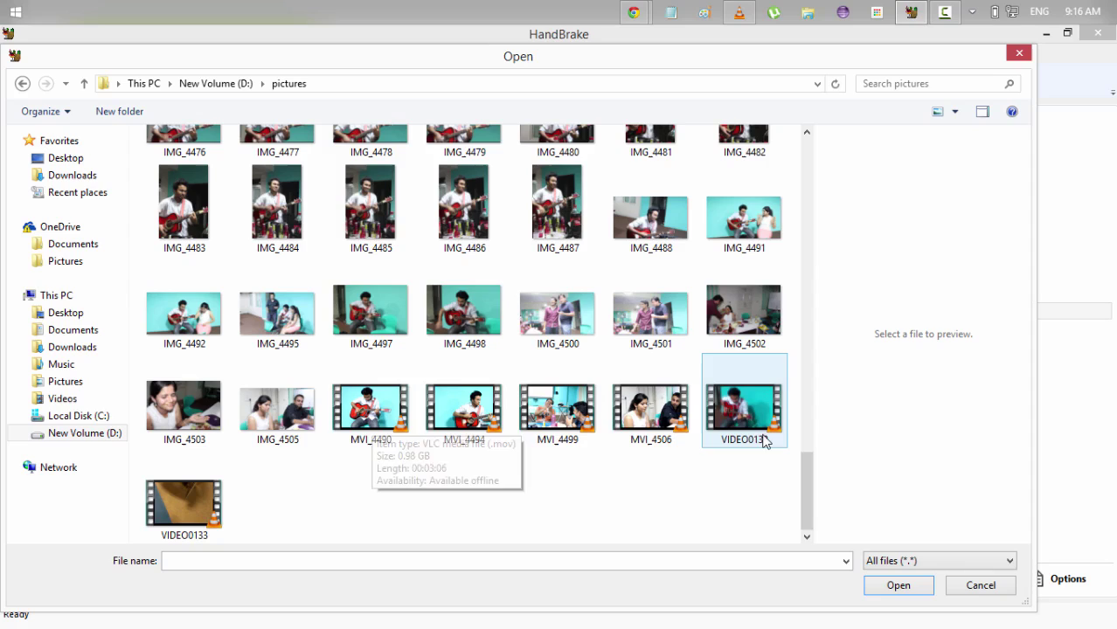
{"action": "left_click", "coordinate": [379, 415]}
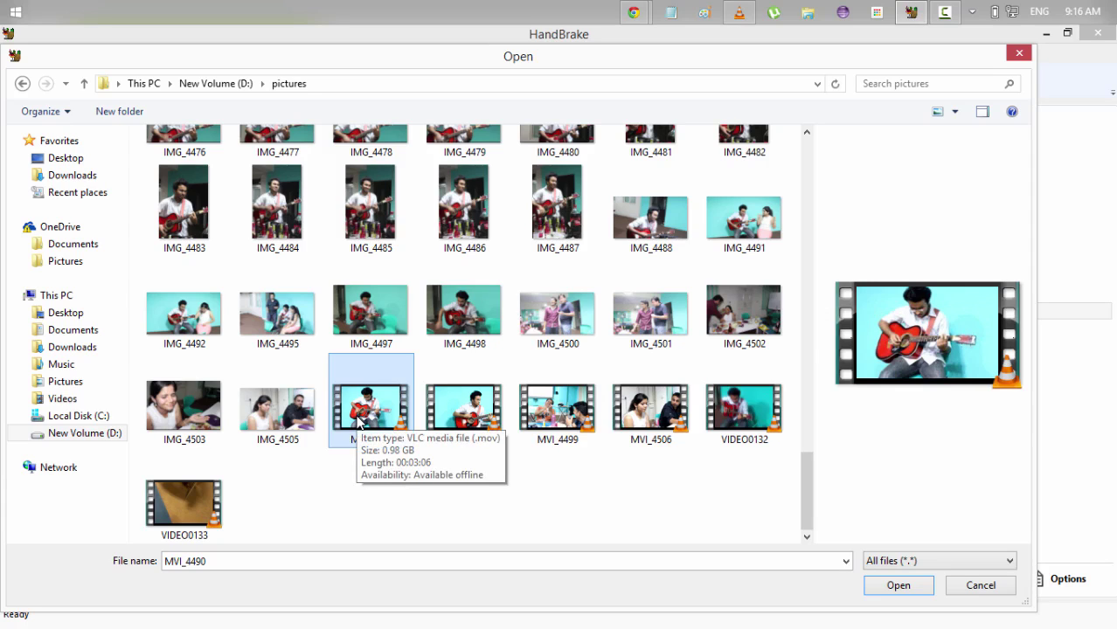
{"action": "left_click", "coordinate": [890, 586]}
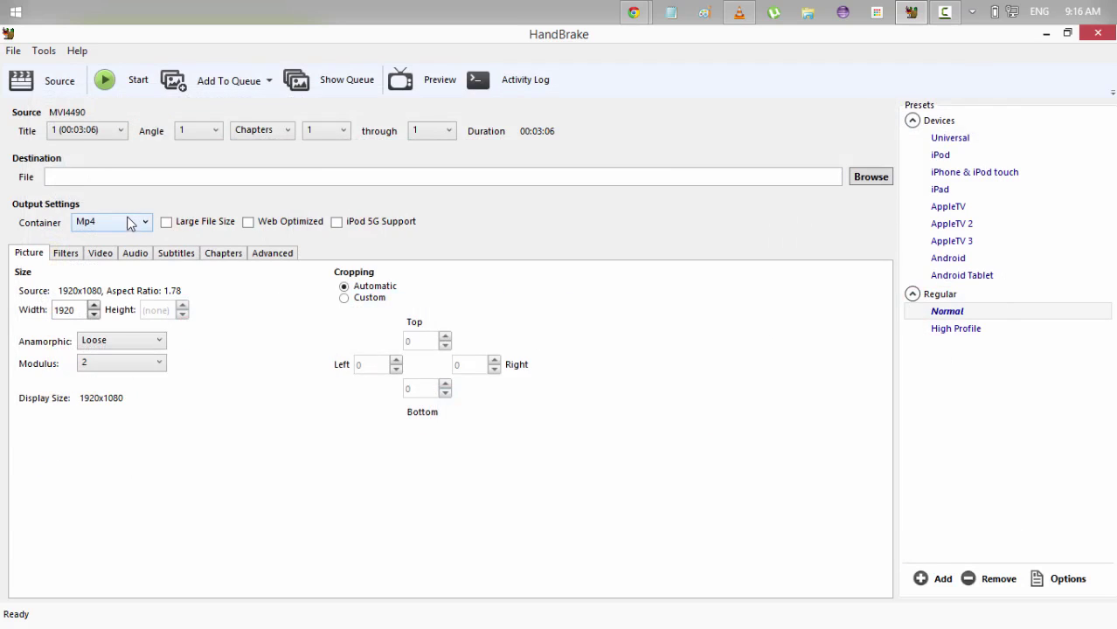
Turn on Web Optimized and set the output file to 'Jo bhi main' on the Desktop
{"action": "left_click", "coordinate": [290, 224]}
{"action": "left_click", "coordinate": [856, 180]}
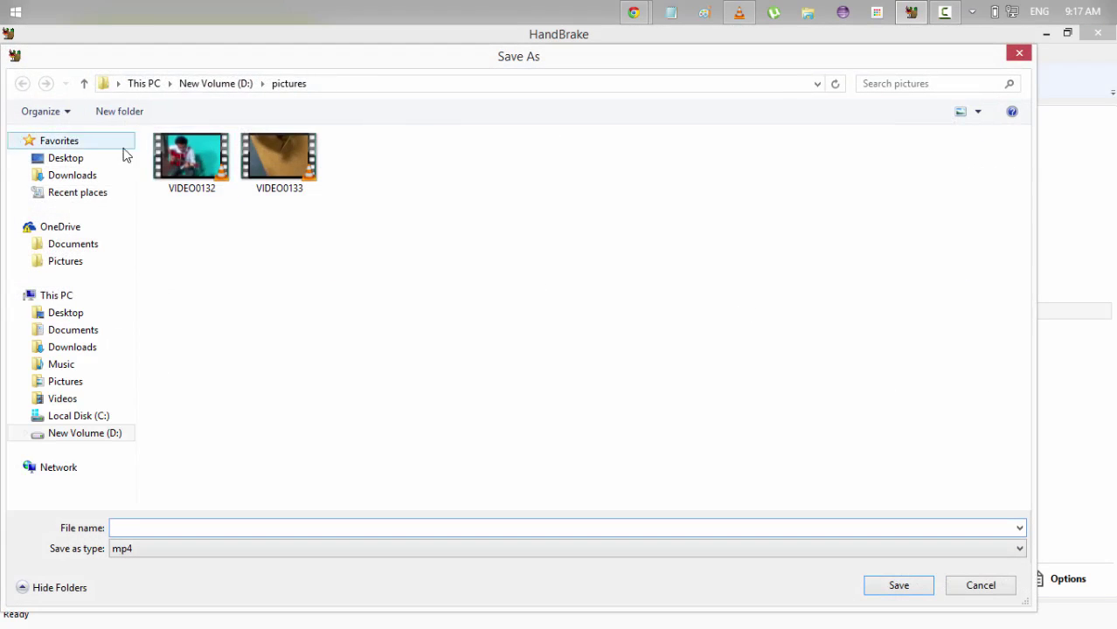
{"action": "left_click", "coordinate": [94, 157]}
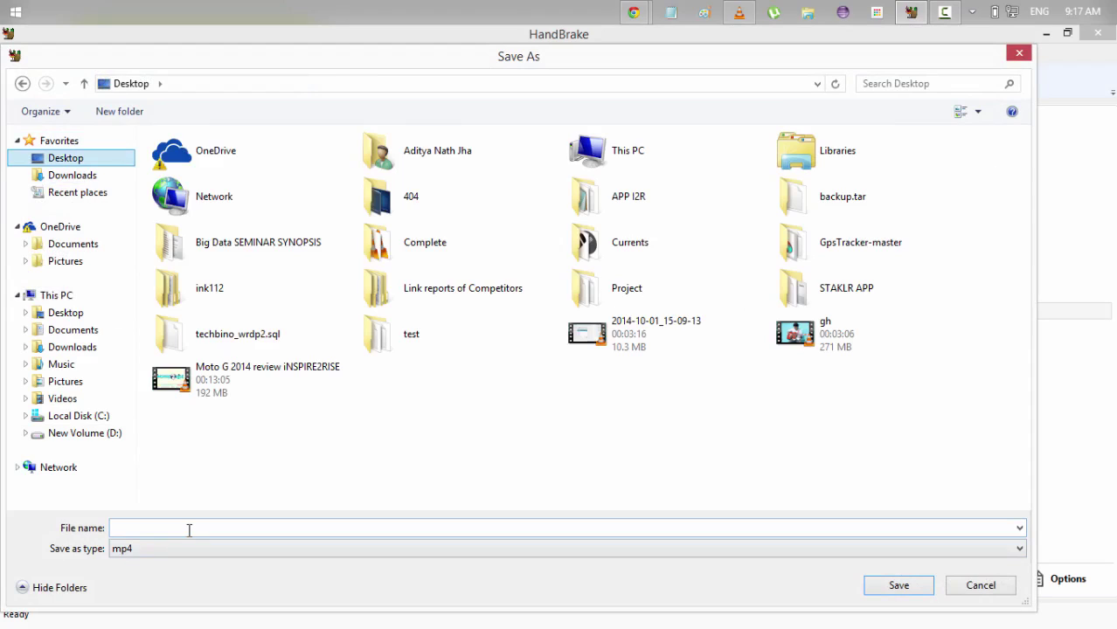
{"action": "left_click", "coordinate": [189, 529]}
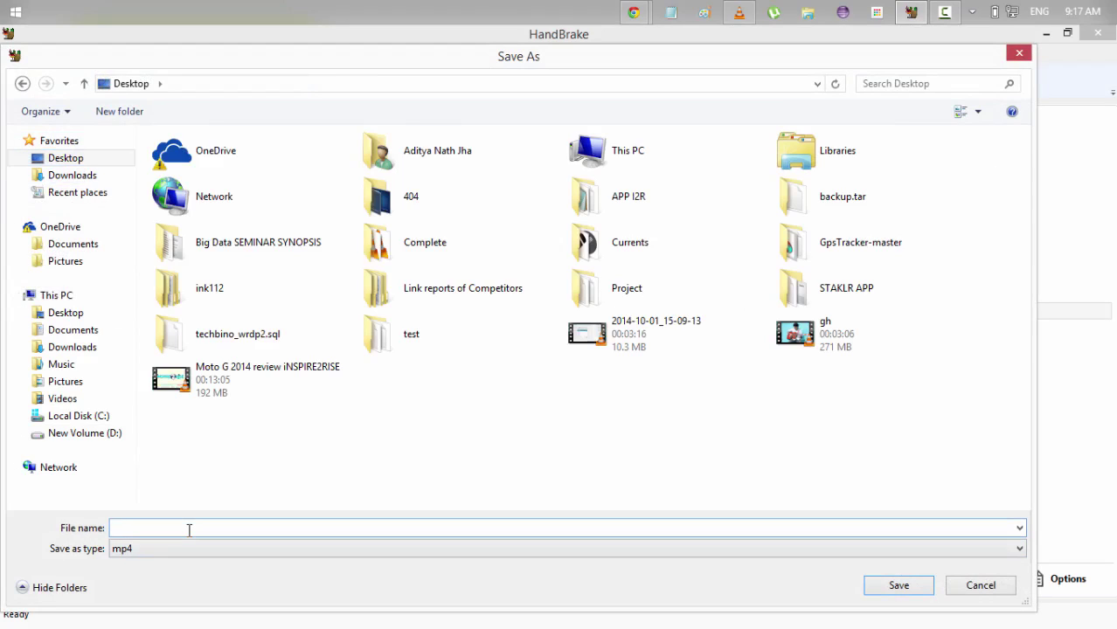
{"action": "type", "text": "Jo bhi main"}
{"action": "left_click", "coordinate": [884, 588]}
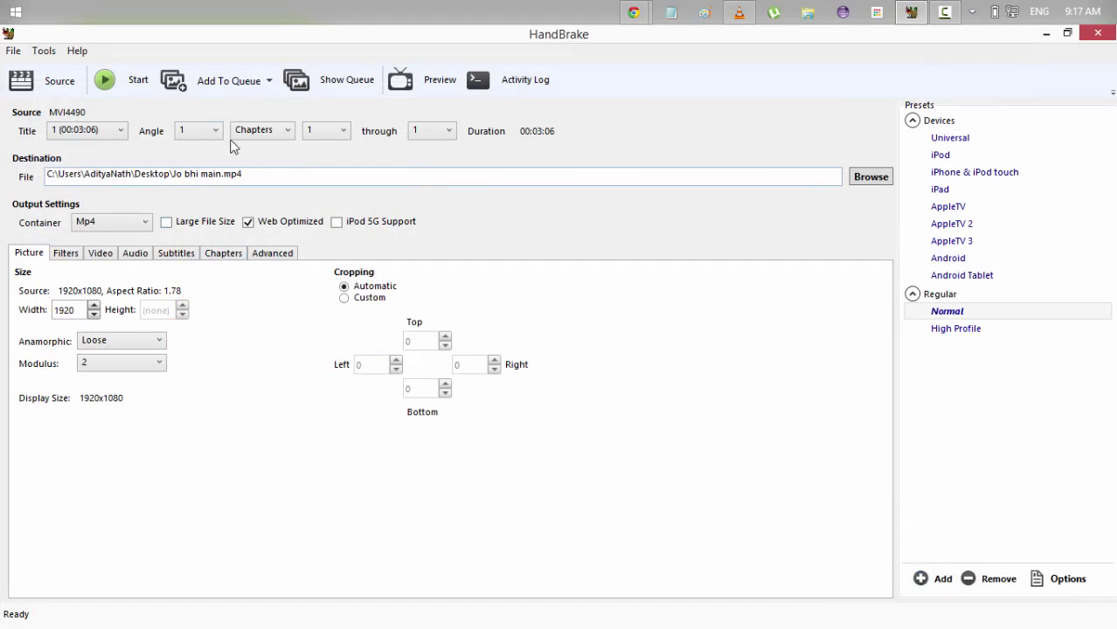
Start encoding to Jo bhi main.mp4 and let the encode run to completion
{"action": "left_click", "coordinate": [111, 82]}
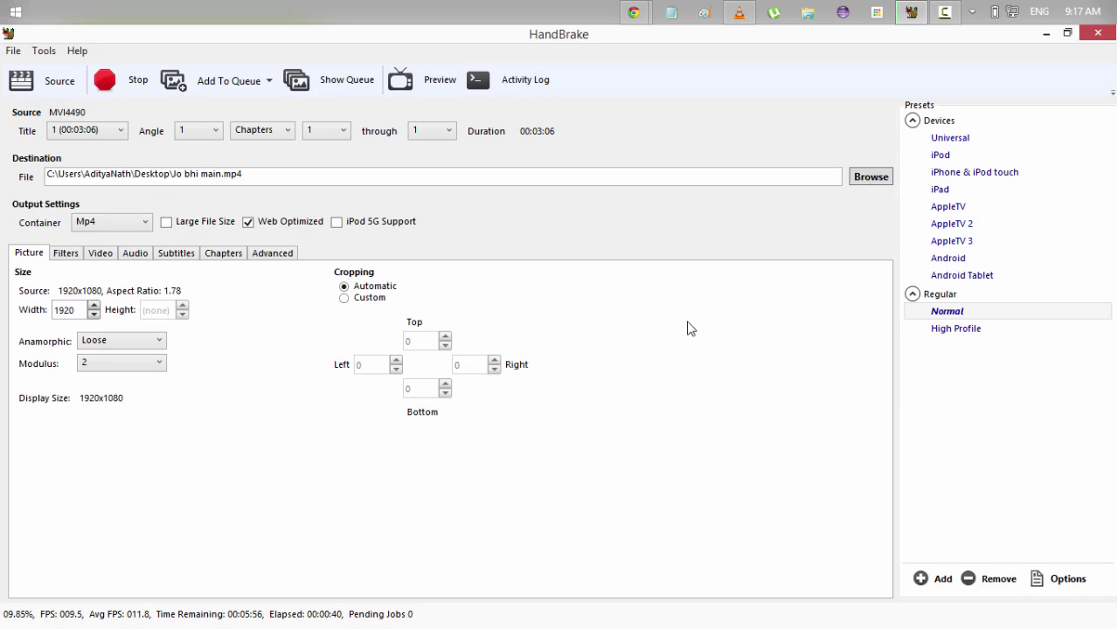
{"action": "left_click", "coordinate": [952, 18]}
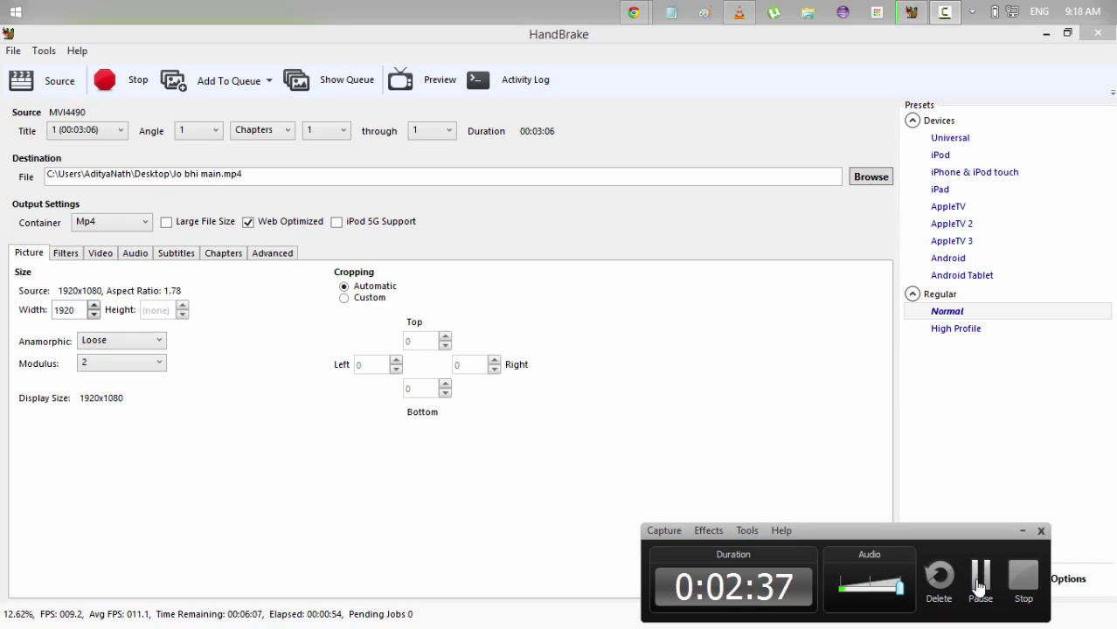
{"action": "left_click", "coordinate": [978, 581]}
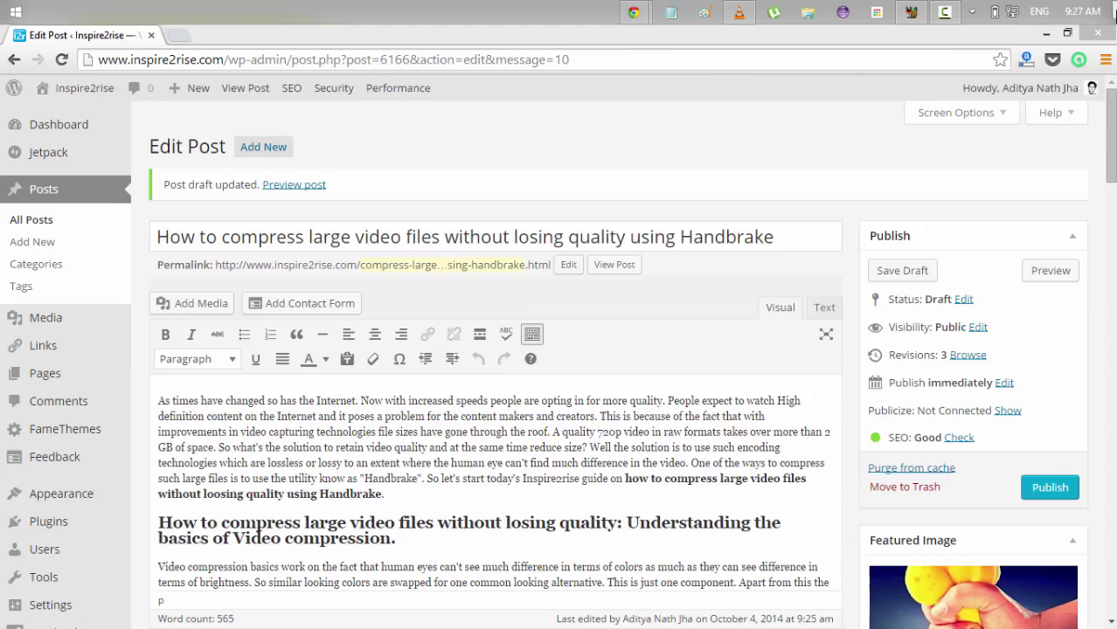
Show and refresh the desktop so the new 271 MB Jo bhi main video appears
{"action": "key", "text": "super+d"}
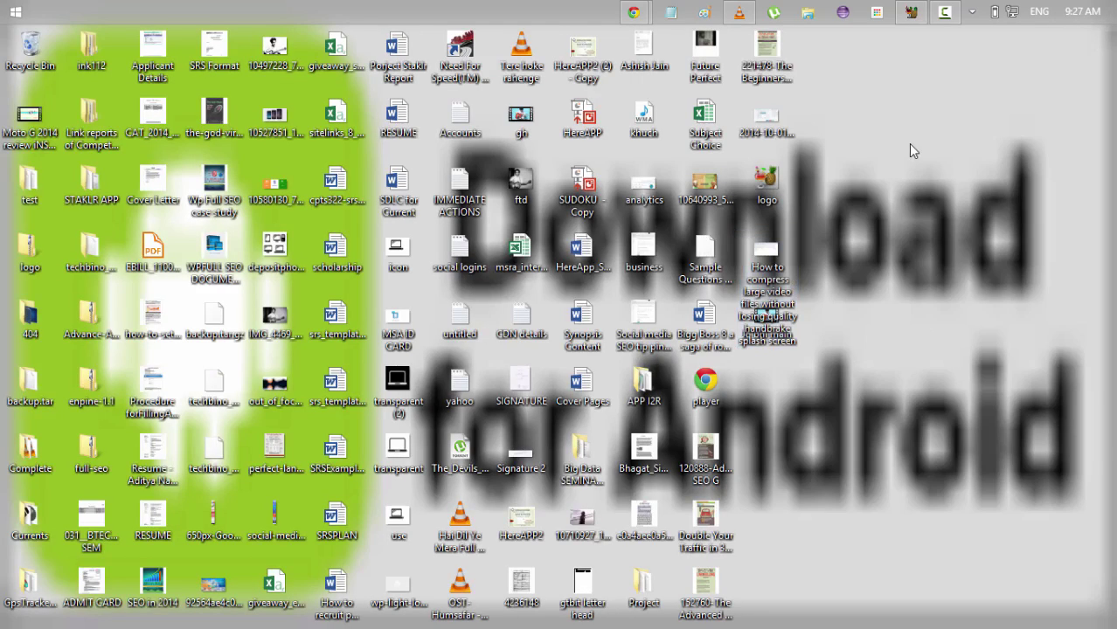
{"action": "right_click", "coordinate": [938, 192]}
{"action": "key", "text": "e"}
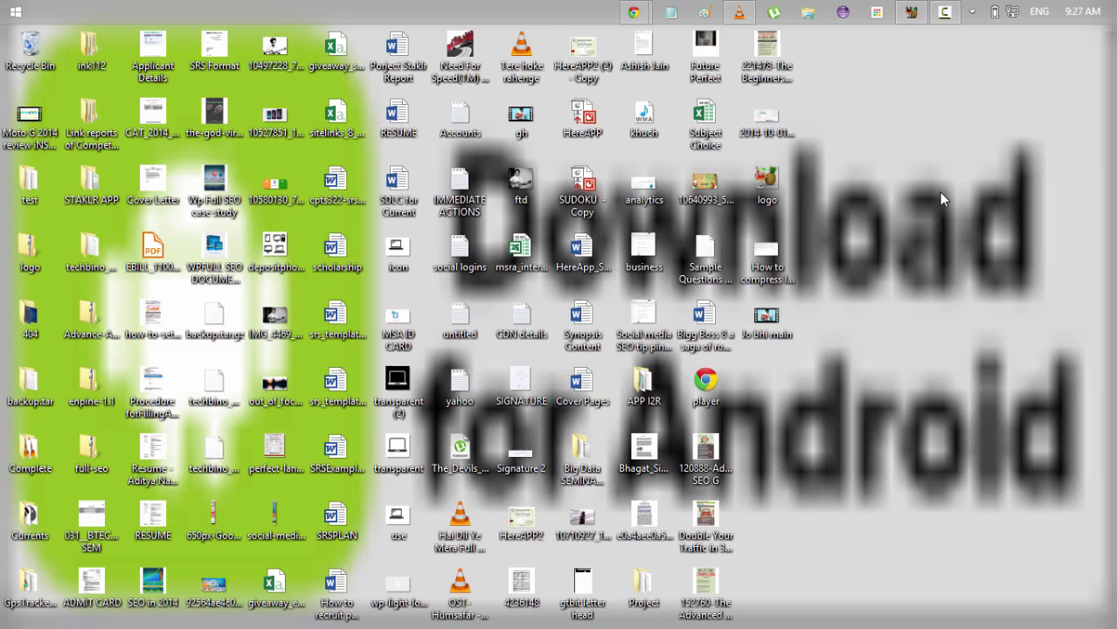
{"action": "mouse_move", "coordinate": [785, 315]}
Play the original MVI_4490 from D:\pictures in VLC, then close the player
{"action": "right_click", "coordinate": [814, 11]}
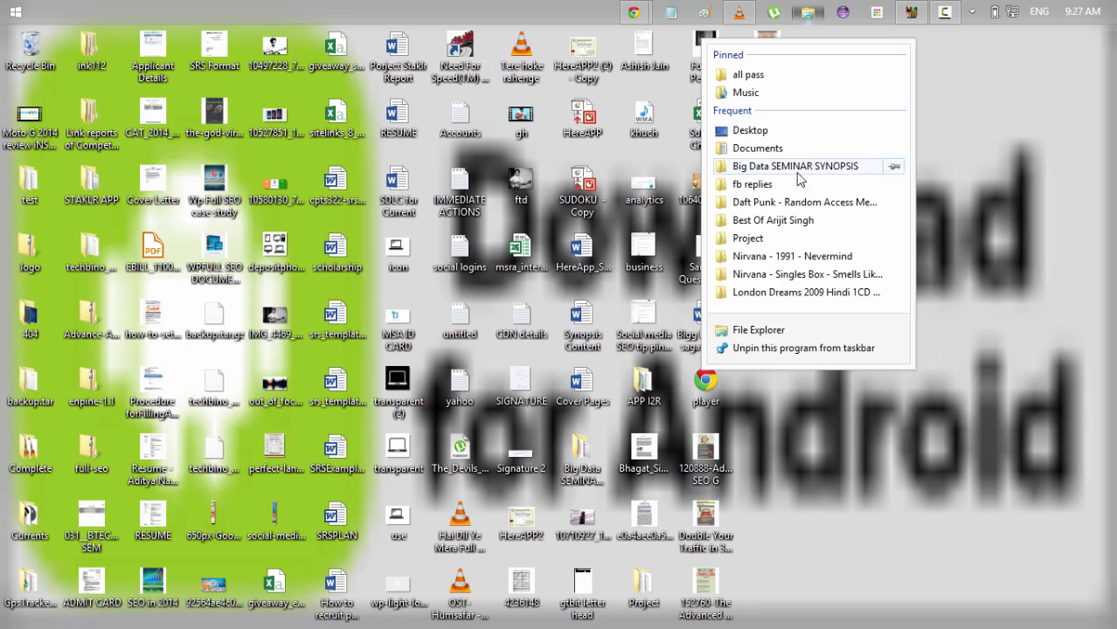
{"action": "left_click", "coordinate": [769, 251]}
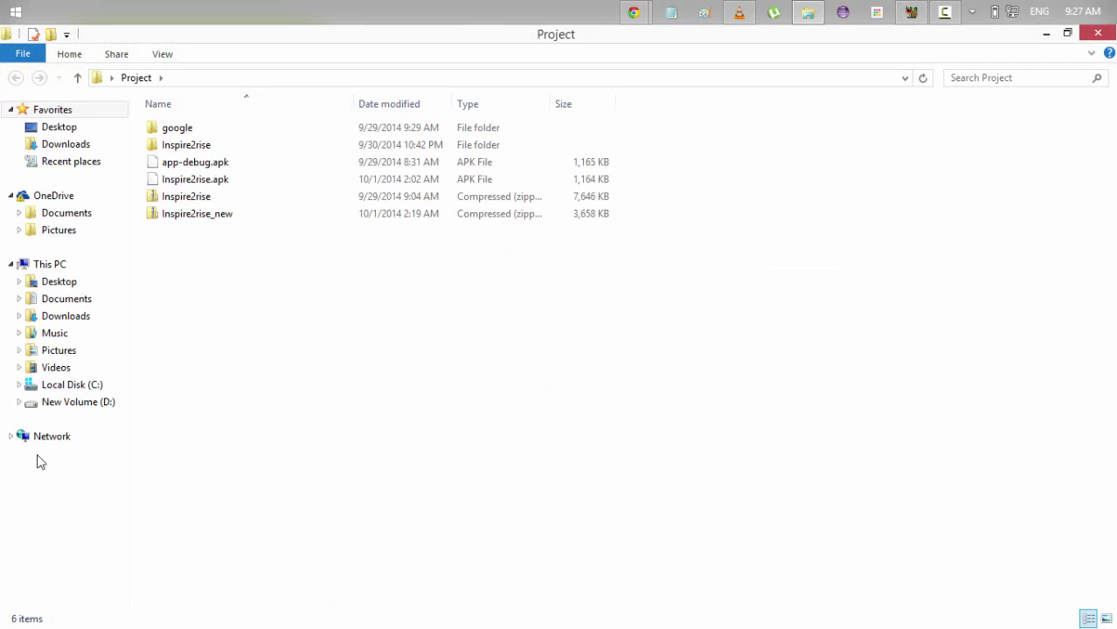
{"action": "left_click", "coordinate": [50, 404]}
{"action": "double_click", "coordinate": [188, 180]}
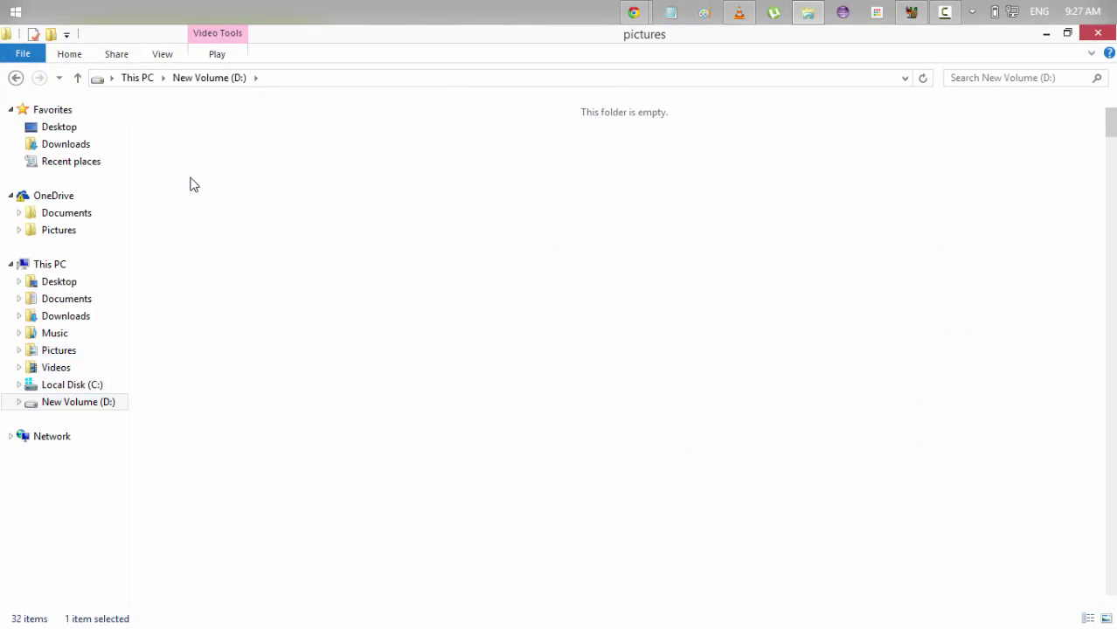
{"action": "scroll", "coordinate": [938, 223], "scroll_direction": "down", "scroll_amount": 15}
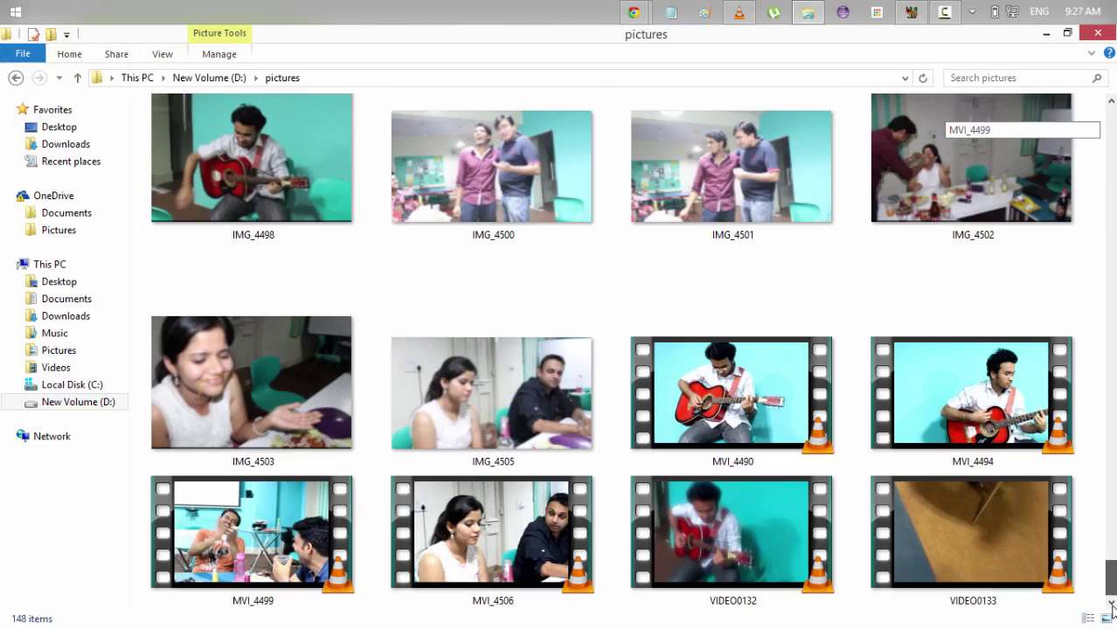
{"action": "double_click", "coordinate": [734, 400]}
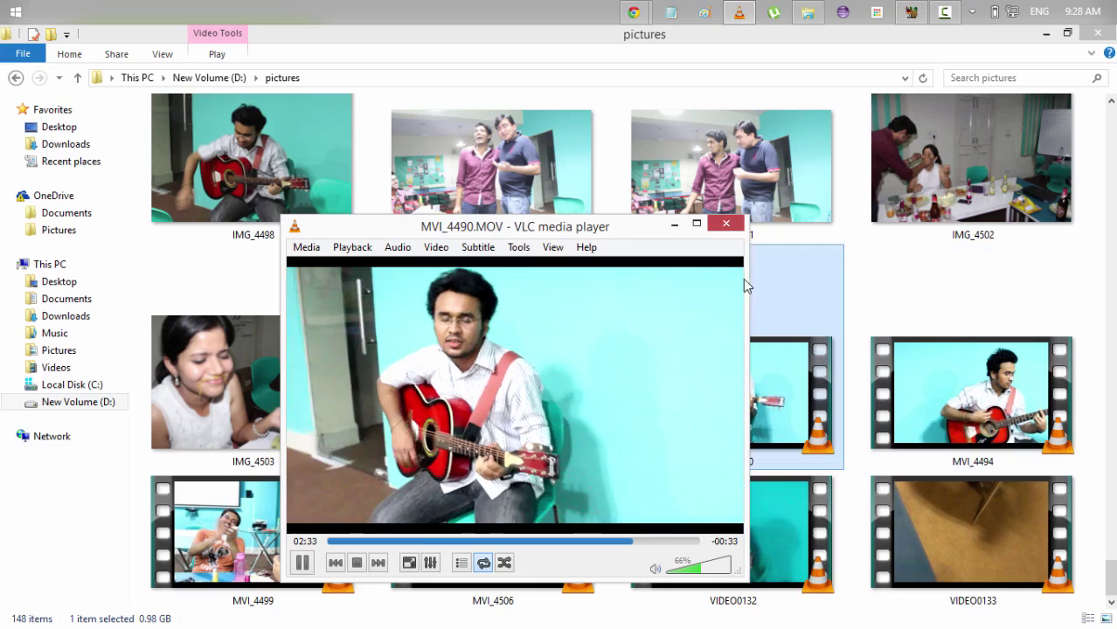
{"action": "left_click", "coordinate": [720, 226]}
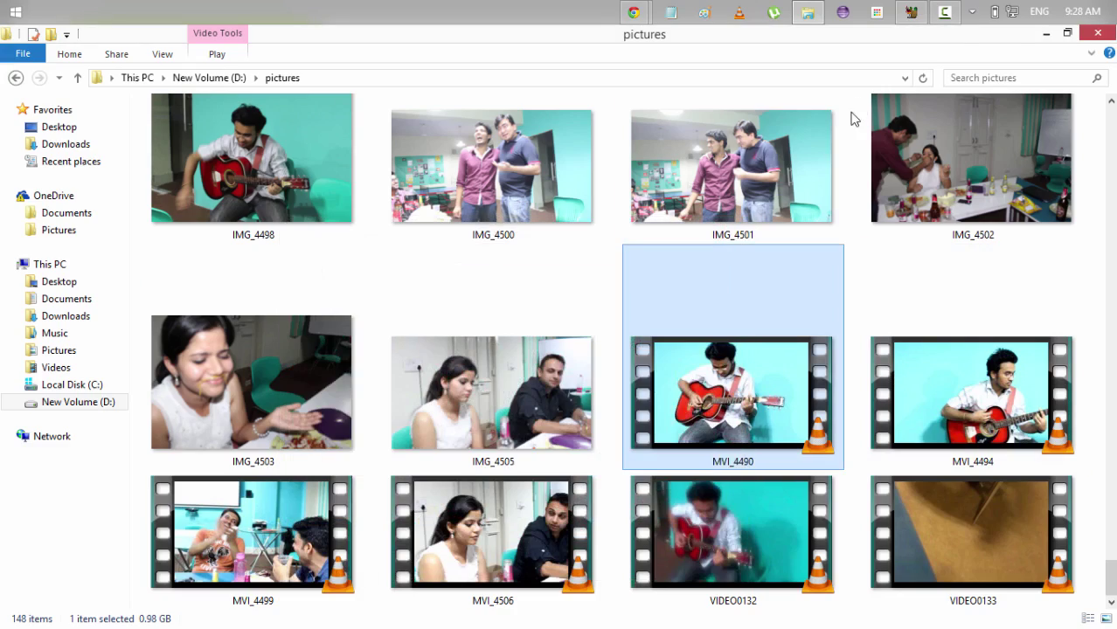
Play the encoded Jo bhi main video from the desktop in VLC, then put VLC away
{"action": "left_click", "coordinate": [1097, 32]}
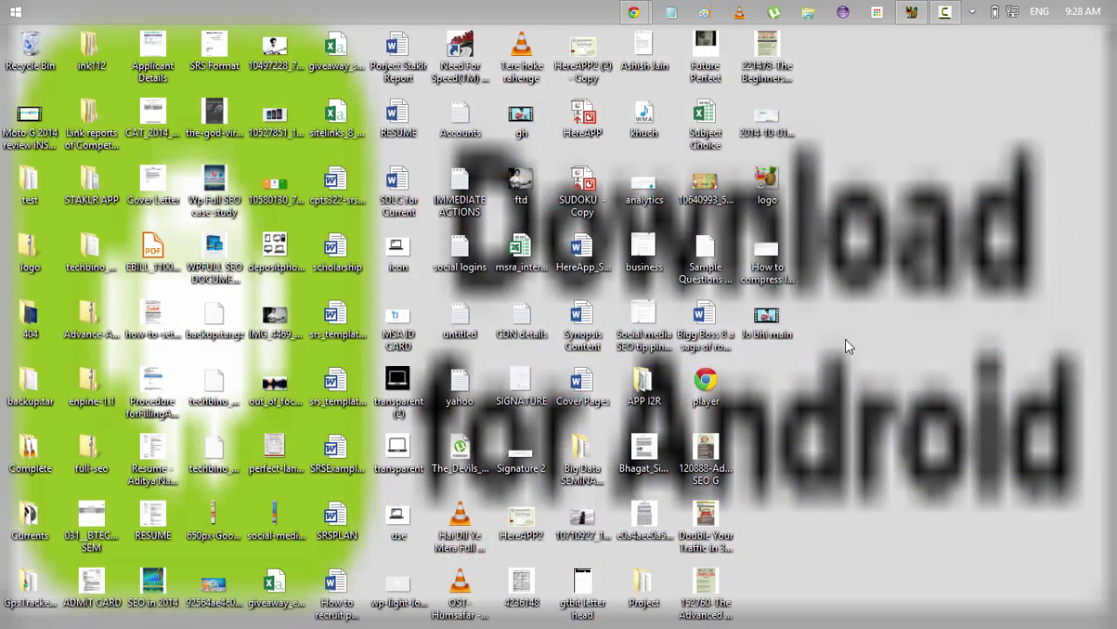
{"action": "left_click", "coordinate": [776, 317]}
{"action": "double_click", "coordinate": [780, 317]}
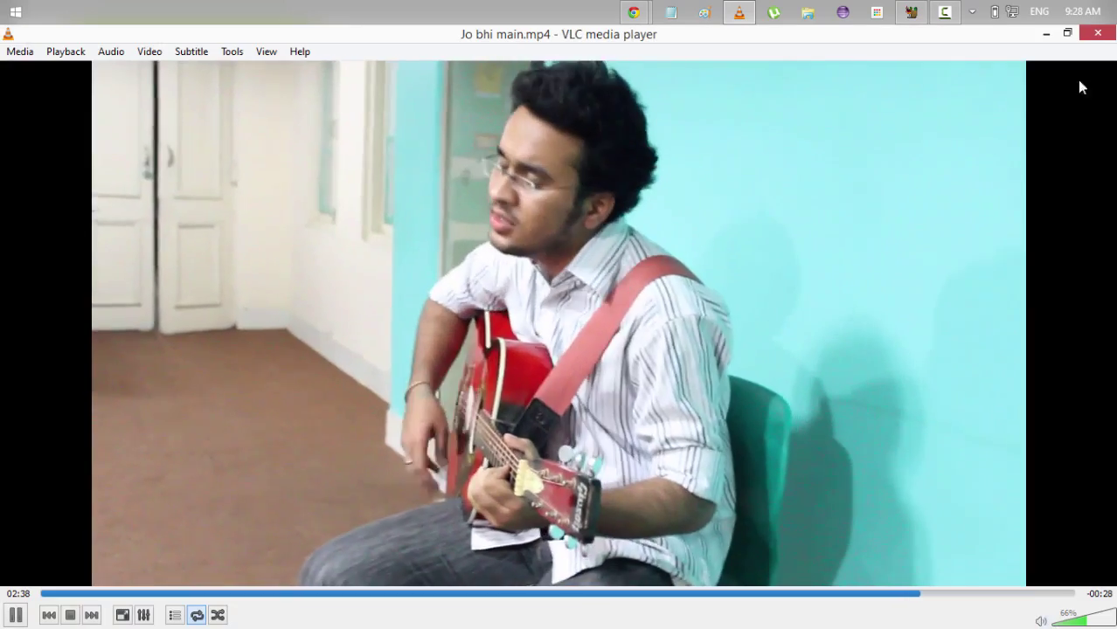
{"action": "left_click", "coordinate": [1037, 9]}
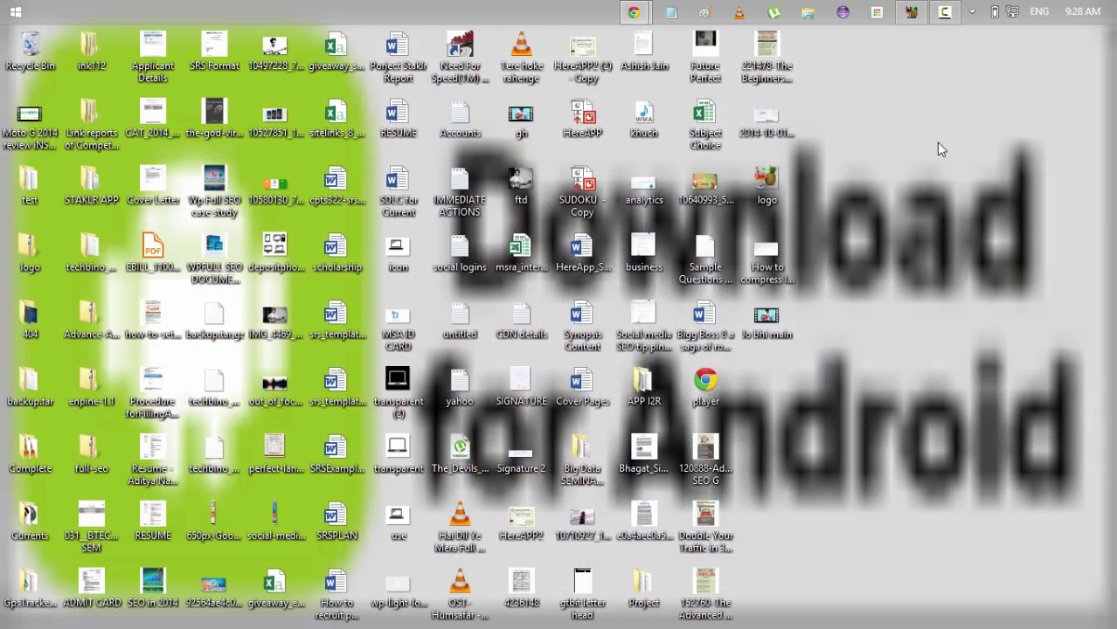
Restore HandBrake and switch the container between Mkv and Mp4, leaving Mp4 selected
{"action": "left_click", "coordinate": [913, 13]}
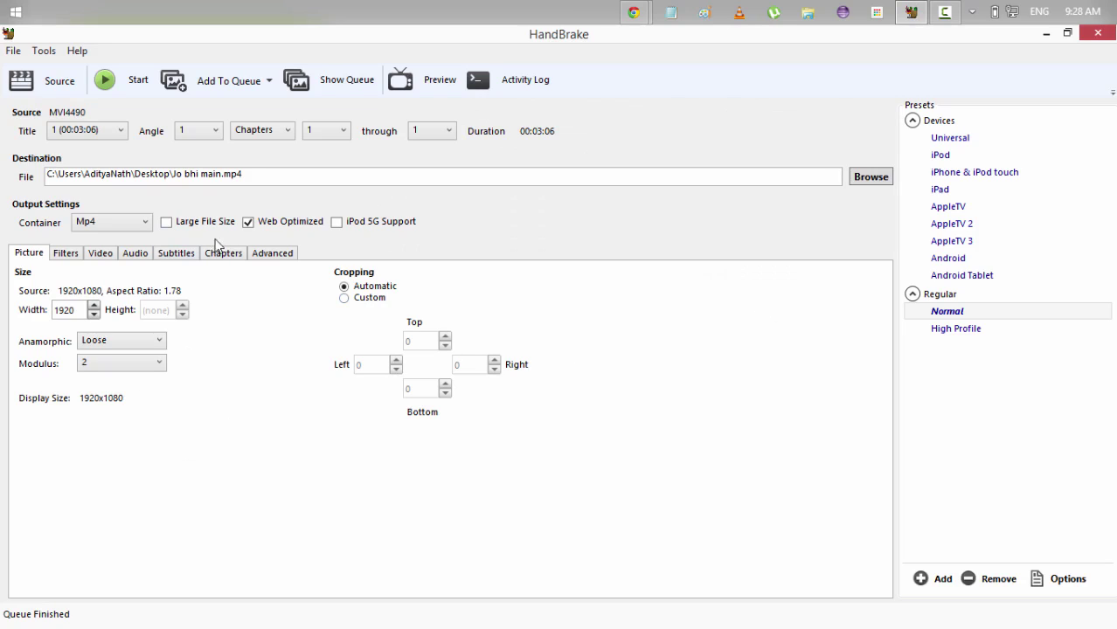
{"action": "left_click", "coordinate": [149, 223]}
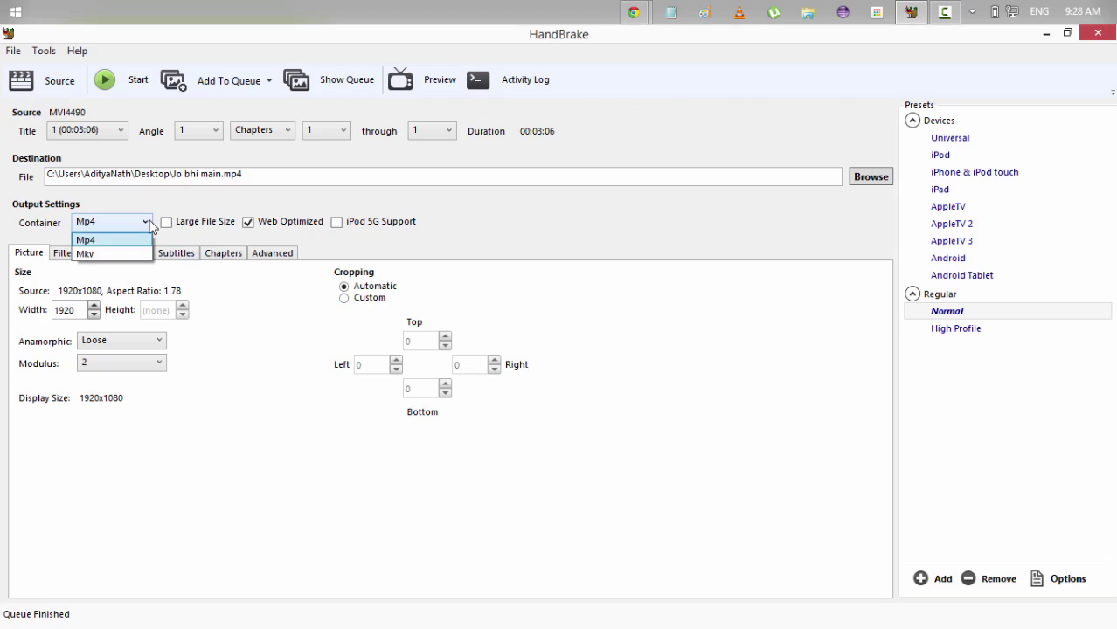
{"action": "left_click", "coordinate": [135, 254]}
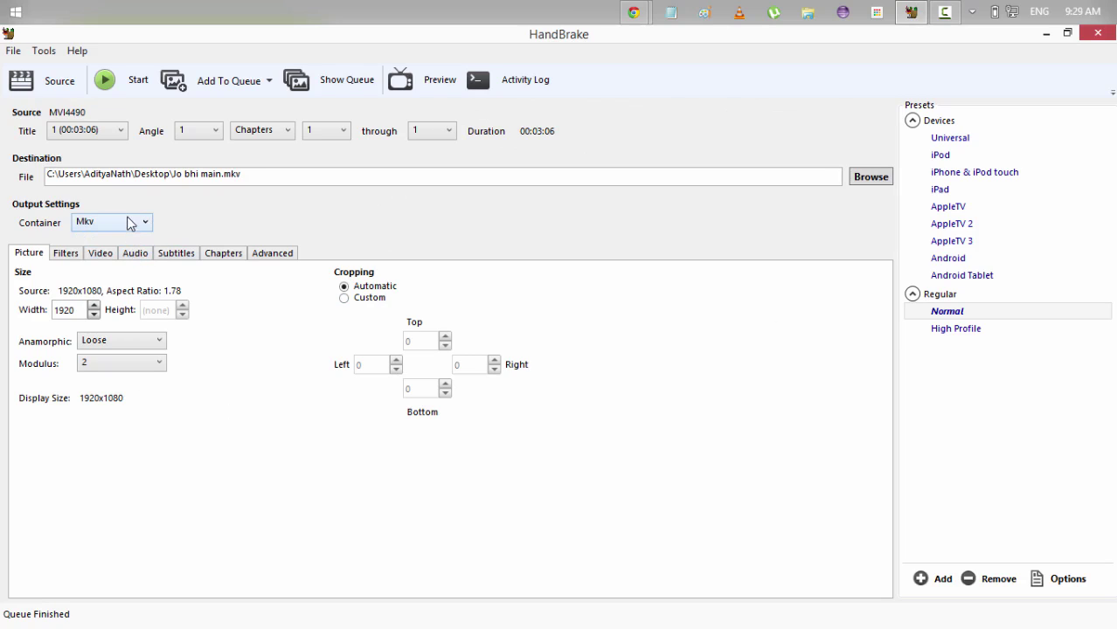
{"action": "left_click", "coordinate": [128, 223]}
{"action": "left_click", "coordinate": [124, 241]}
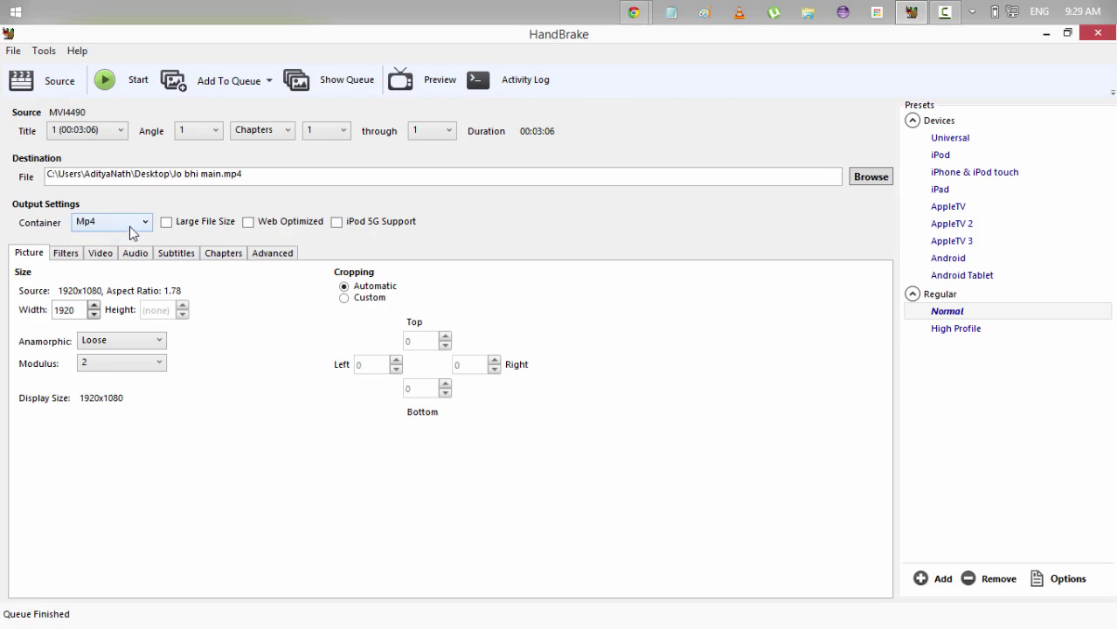
{"action": "left_click", "coordinate": [258, 219]}
{"action": "left_click", "coordinate": [145, 222]}
{"action": "left_click", "coordinate": [131, 253]}
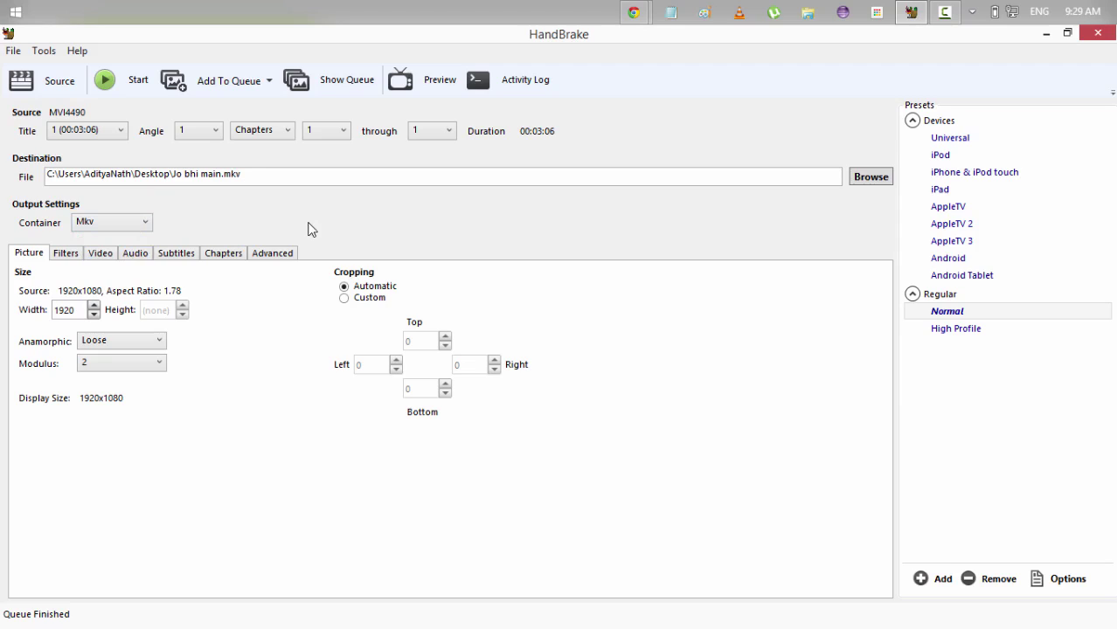
{"action": "left_click", "coordinate": [140, 222]}
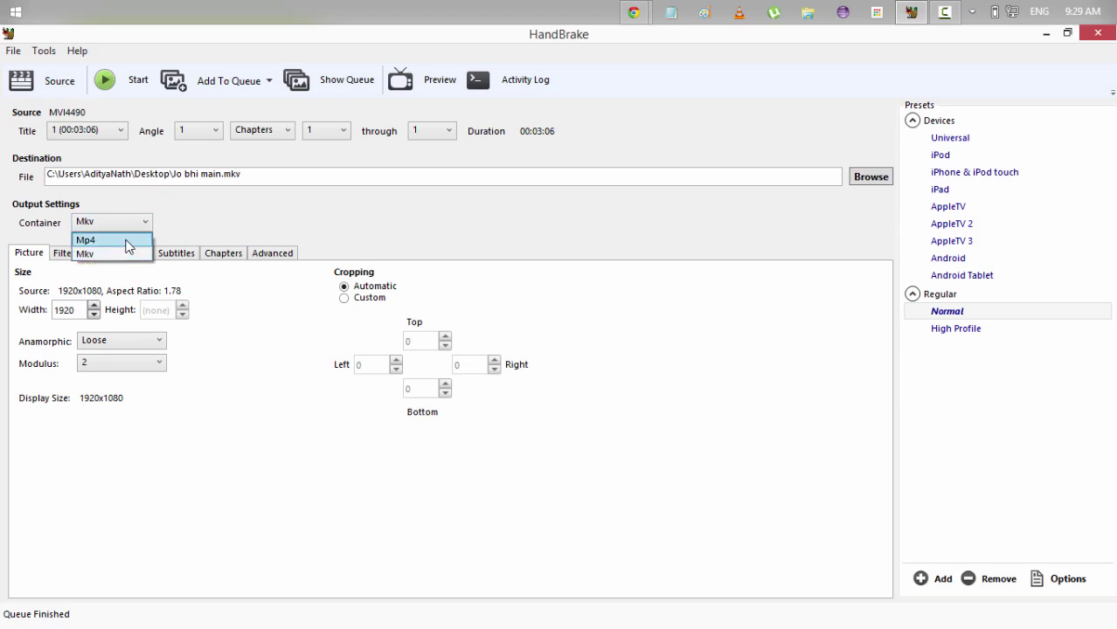
{"action": "left_click", "coordinate": [129, 239]}
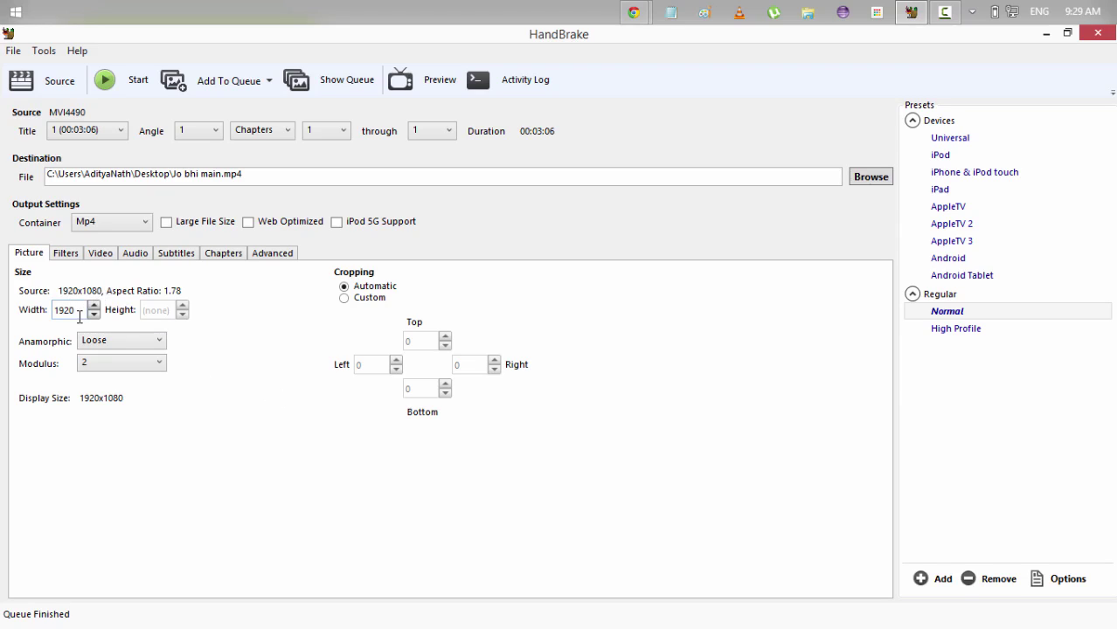
Change the output width from 1920 to 1280, giving a 1280x720 display size
{"action": "double_click", "coordinate": [45, 313]}
{"action": "type", "text": "1280"}
{"action": "left_click", "coordinate": [67, 254]}
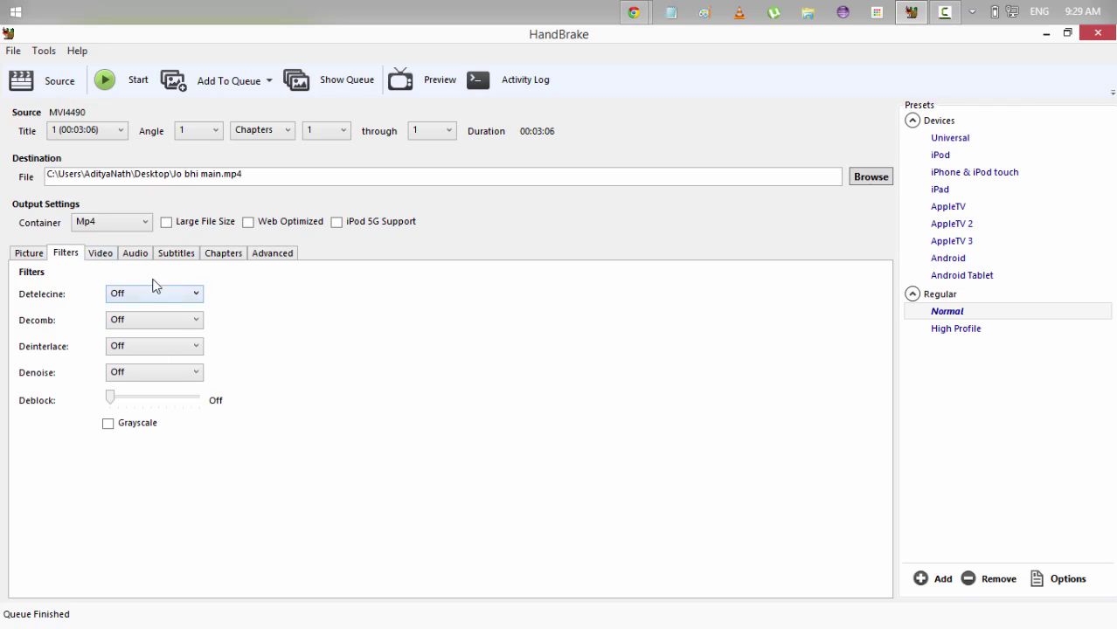
Review the Video, Audio (160 kbps bitrate), Subtitles, Chapters and Advanced settings, ending on Picture
{"action": "left_click", "coordinate": [103, 253]}
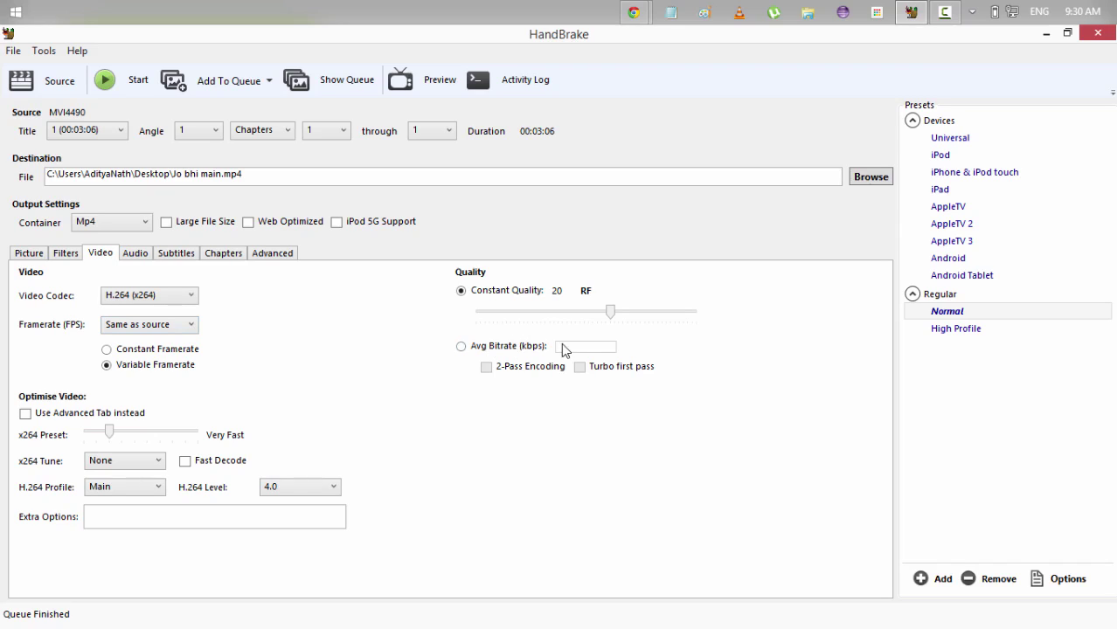
{"action": "left_click", "coordinate": [137, 255]}
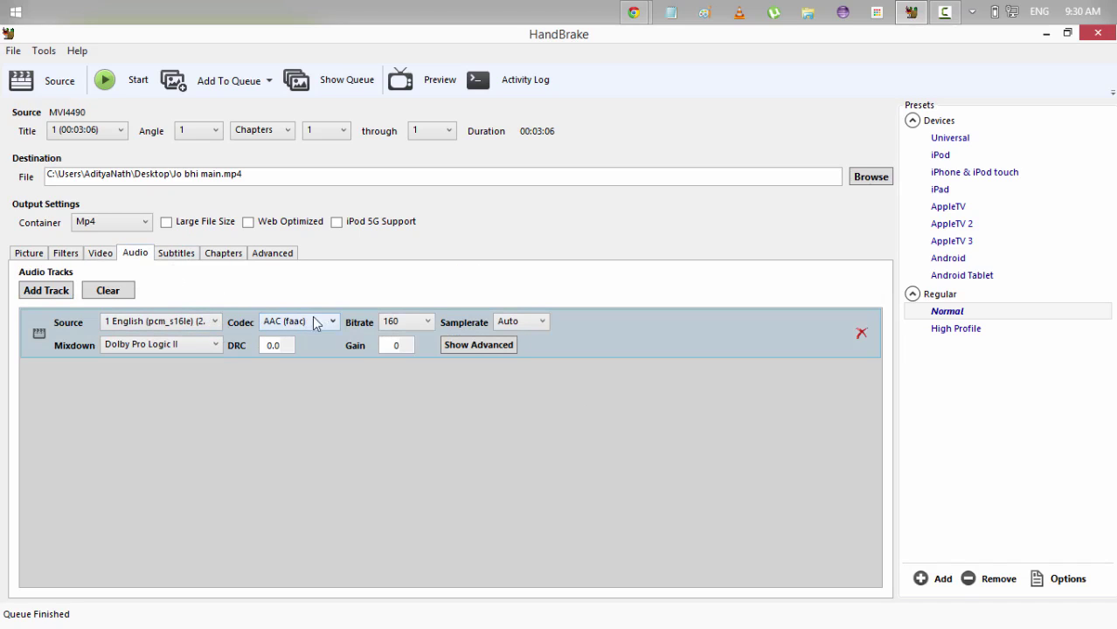
{"action": "left_click", "coordinate": [399, 326]}
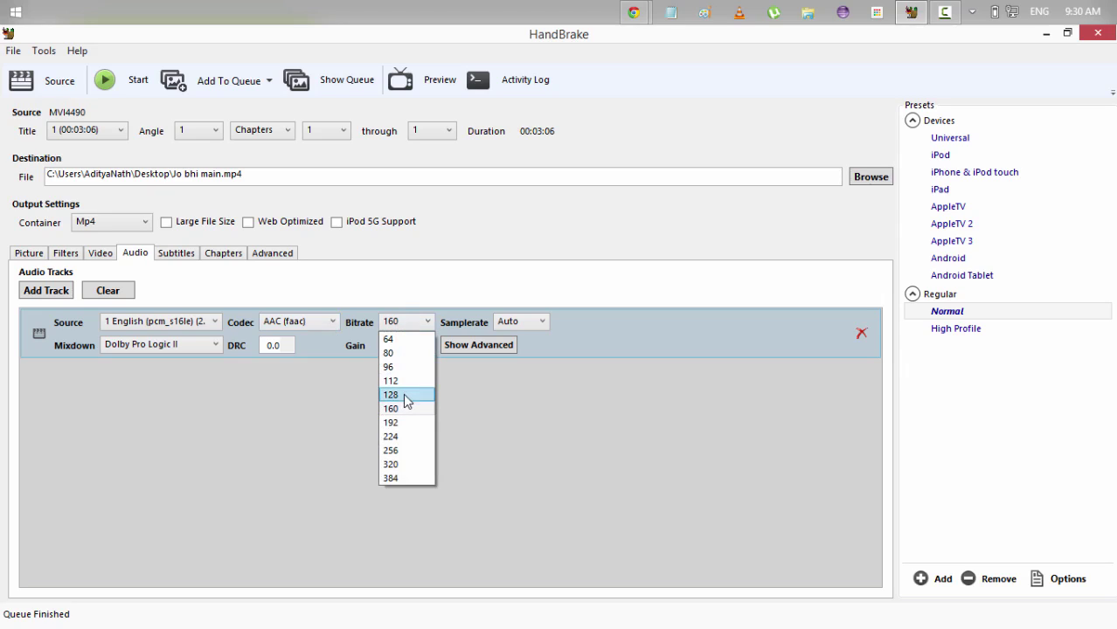
{"action": "left_click", "coordinate": [428, 301]}
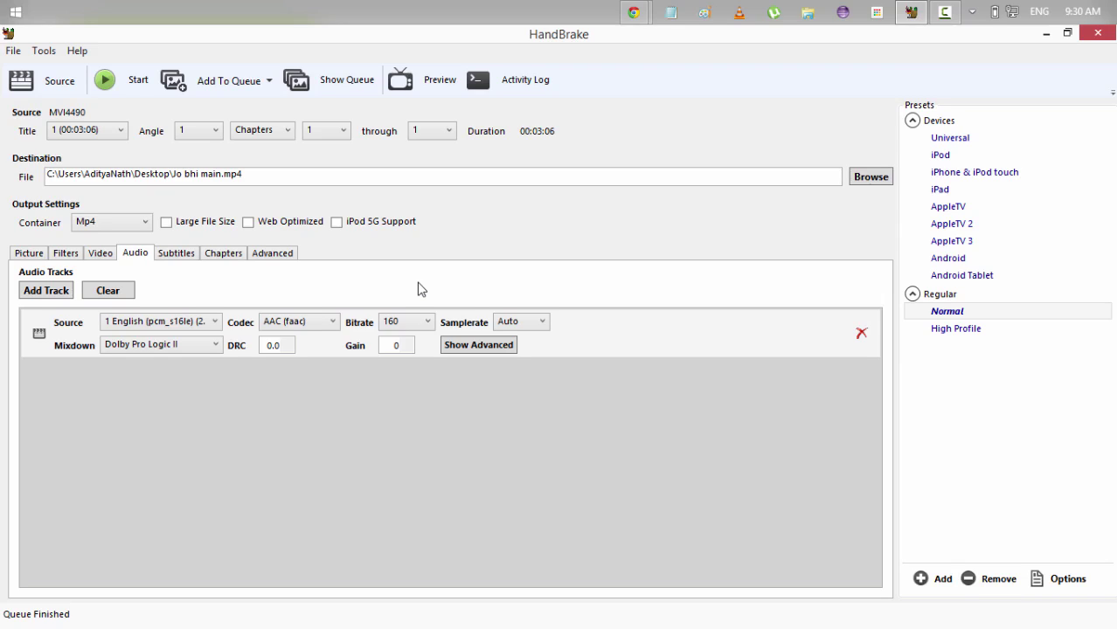
{"action": "left_click", "coordinate": [192, 254]}
{"action": "left_click", "coordinate": [224, 260]}
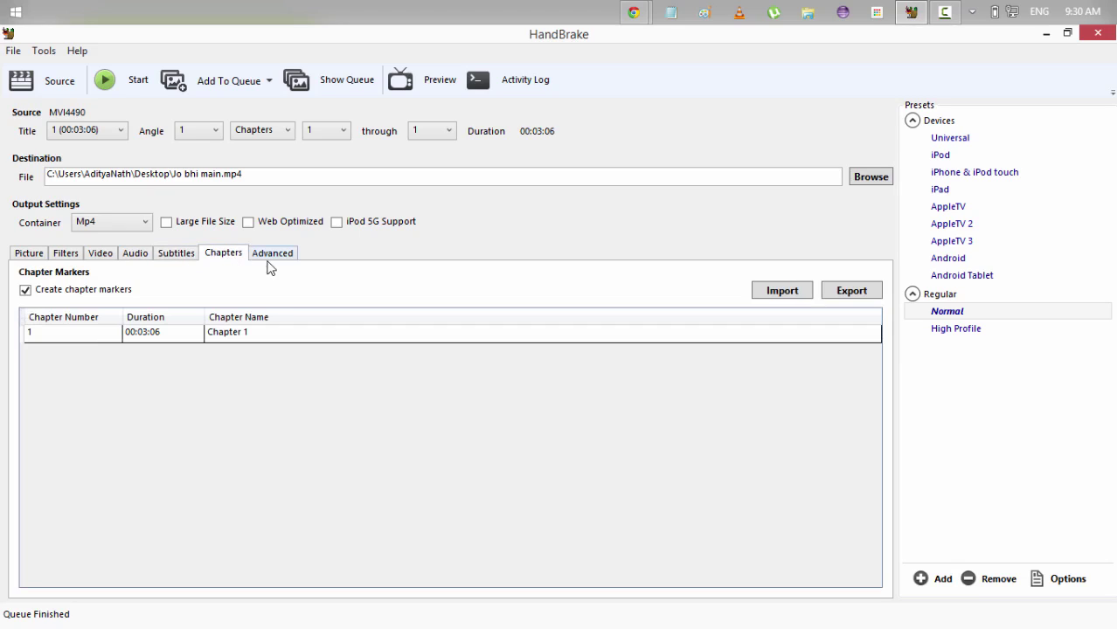
{"action": "left_click", "coordinate": [271, 259]}
{"action": "left_click", "coordinate": [46, 256]}
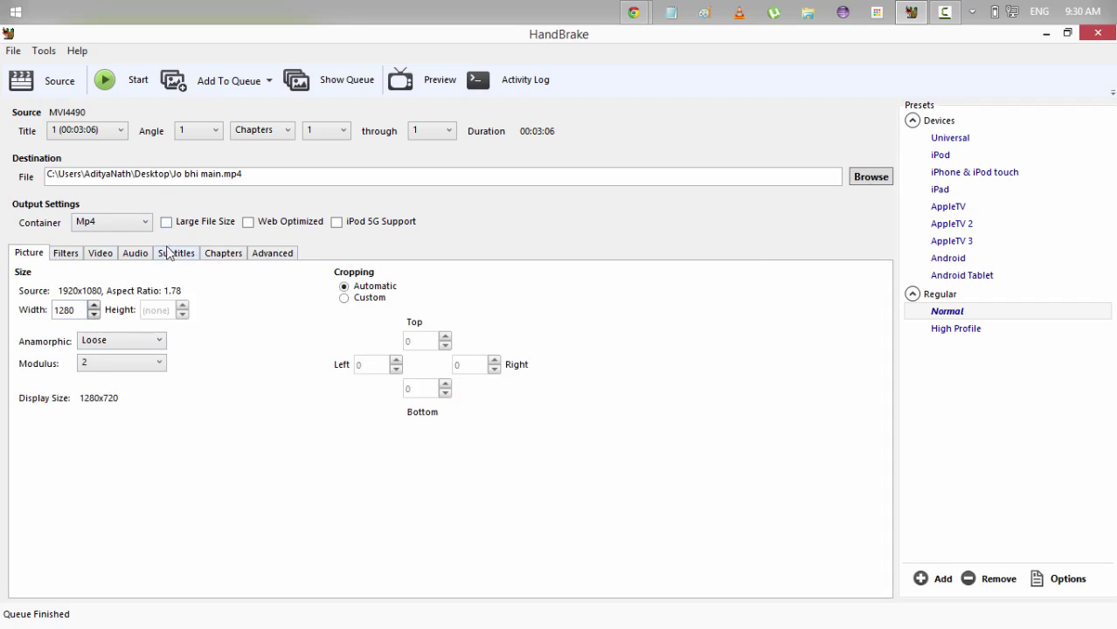
Confirm the audio track keeps a 160 kbps bitrate and the AAC (faac) codec
{"action": "left_click", "coordinate": [136, 253]}
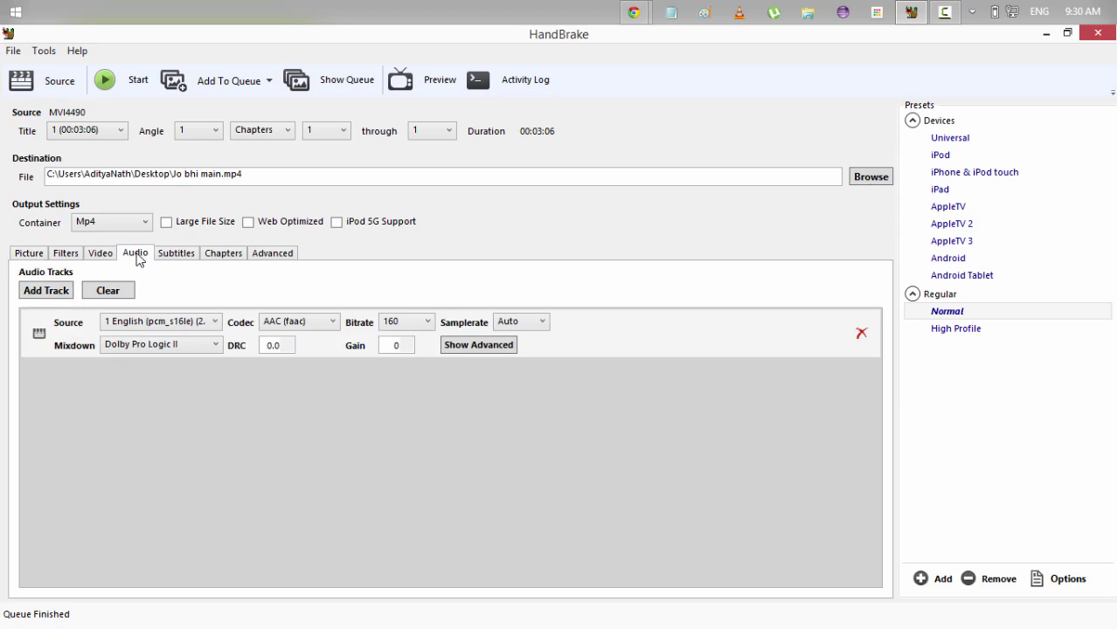
{"action": "left_click", "coordinate": [404, 323]}
{"action": "left_click", "coordinate": [403, 323]}
{"action": "left_click", "coordinate": [404, 323]}
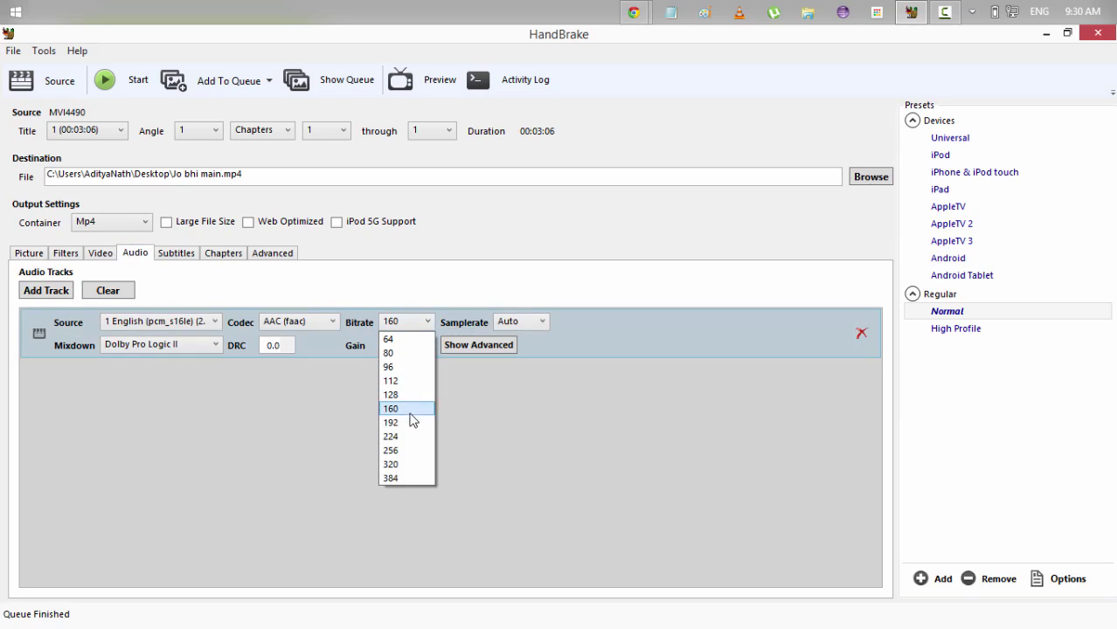
{"action": "left_click", "coordinate": [402, 321]}
{"action": "left_click", "coordinate": [298, 322]}
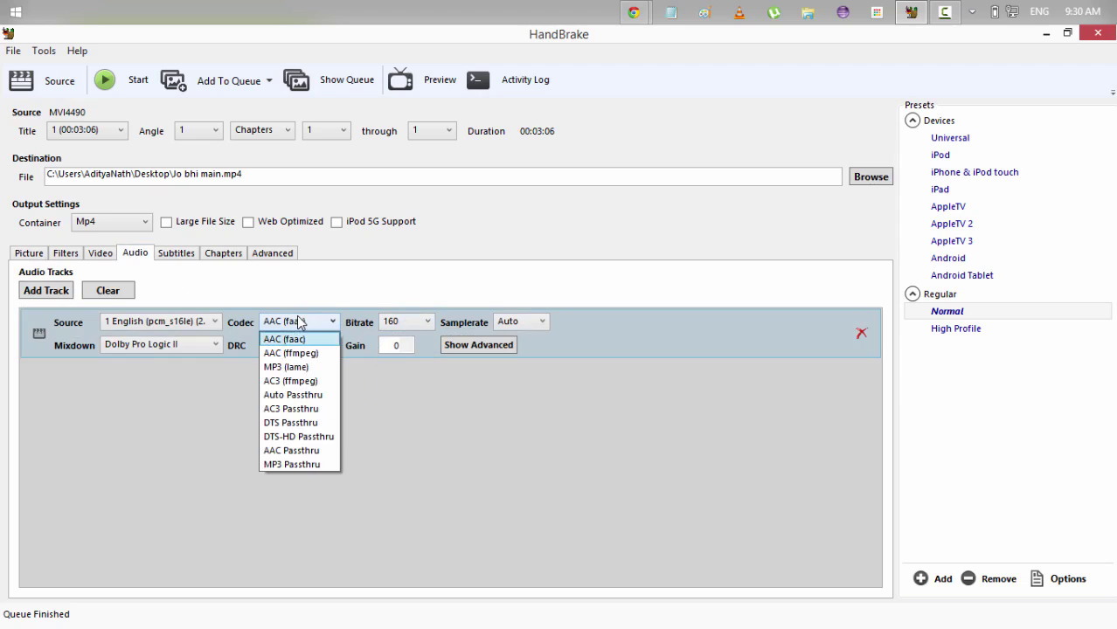
{"action": "left_click", "coordinate": [299, 321]}
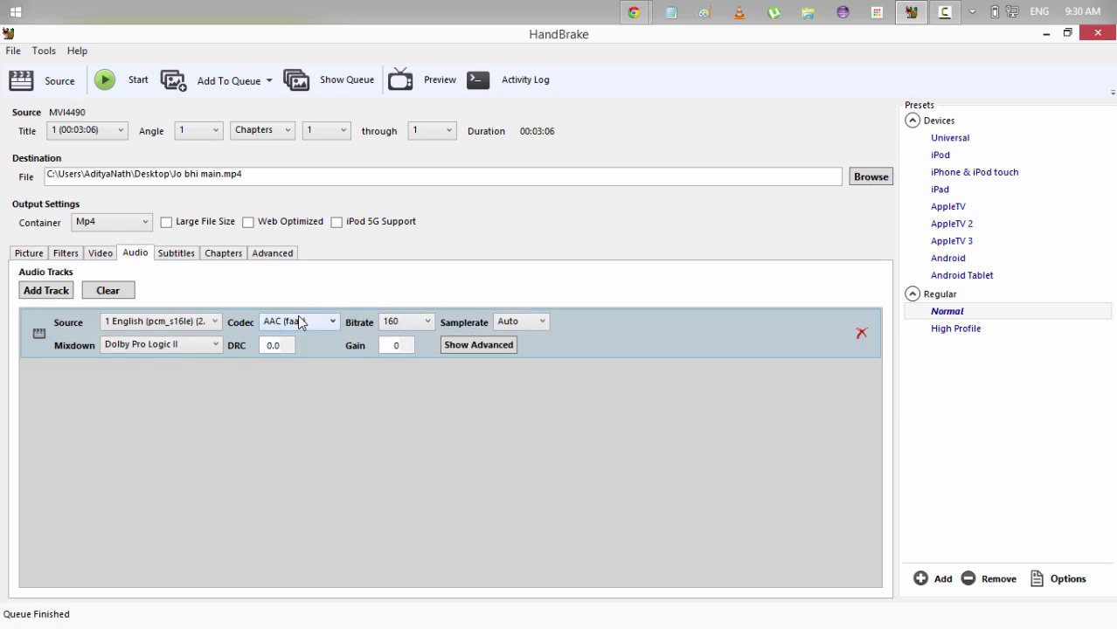
{"action": "left_click", "coordinate": [316, 321]}
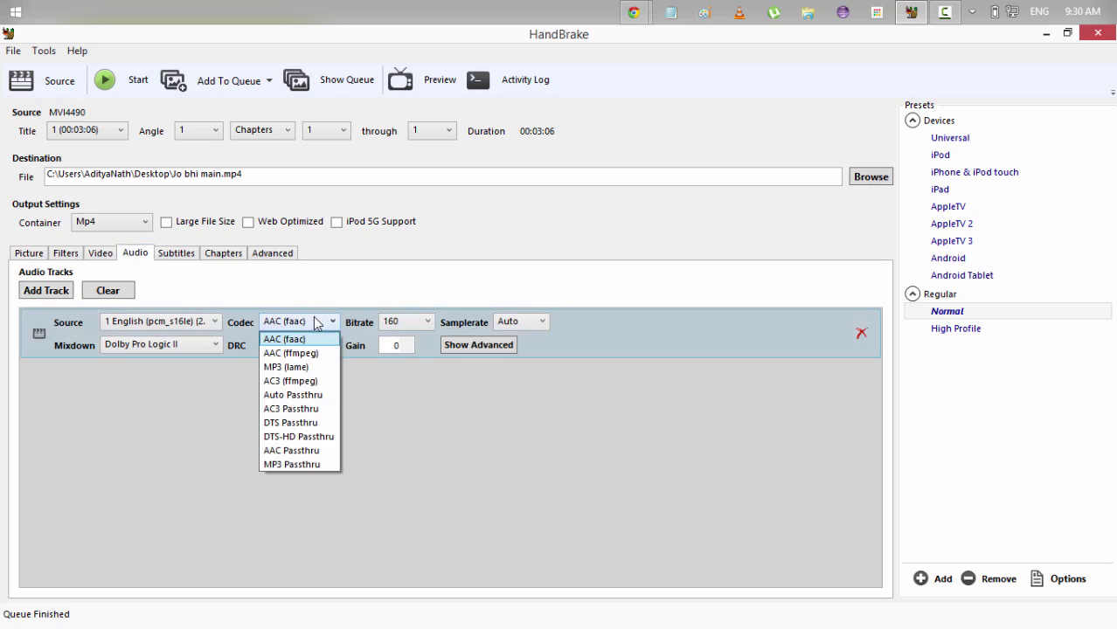
{"action": "left_click", "coordinate": [317, 321]}
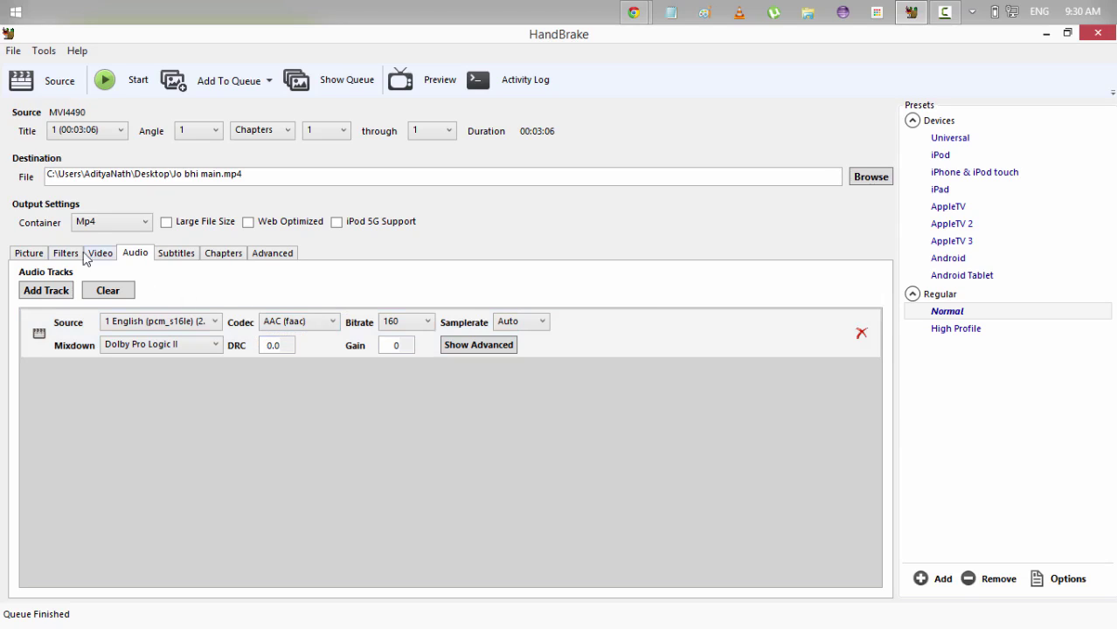
Check the chapter and advanced options, then re-enable Web Optimized for the MP4 output
{"action": "left_click", "coordinate": [35, 255]}
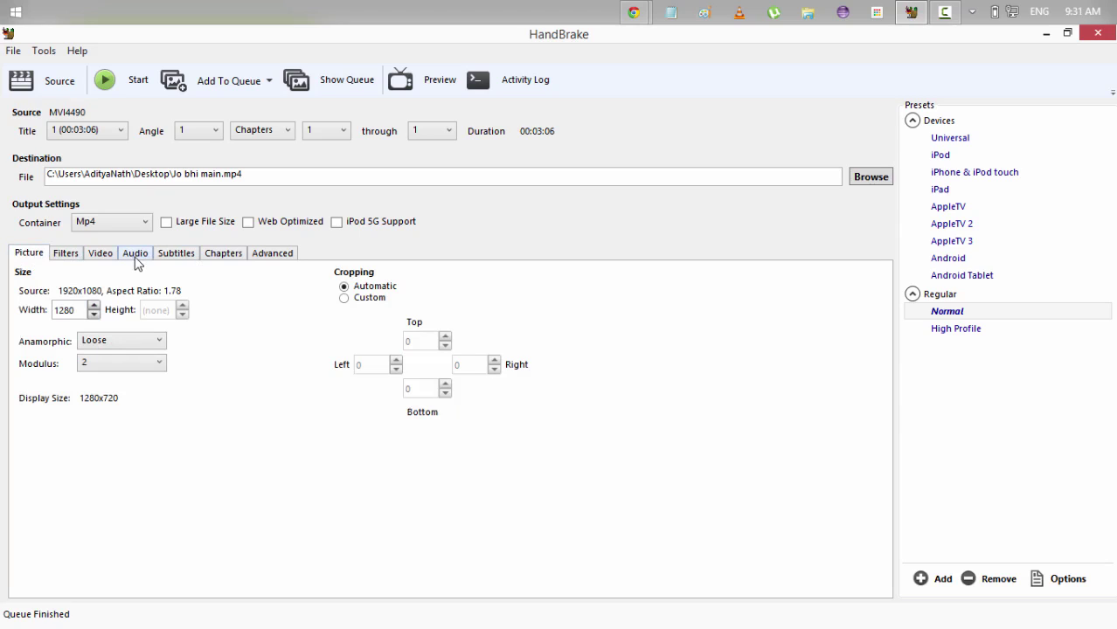
{"action": "left_click", "coordinate": [220, 258]}
{"action": "left_click", "coordinate": [263, 257]}
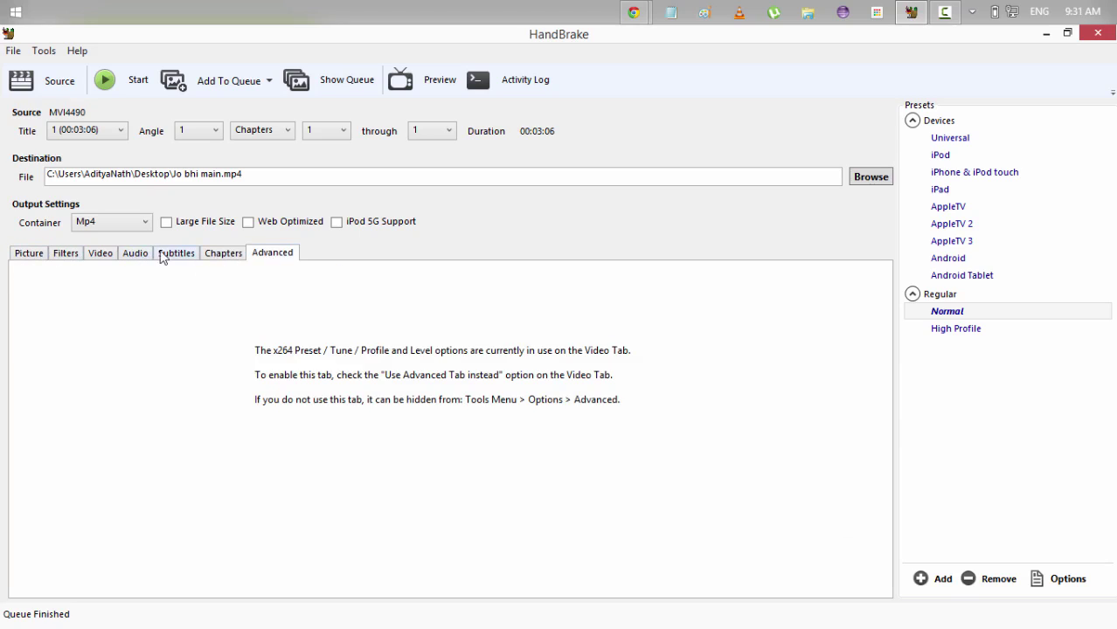
{"action": "left_click", "coordinate": [35, 255]}
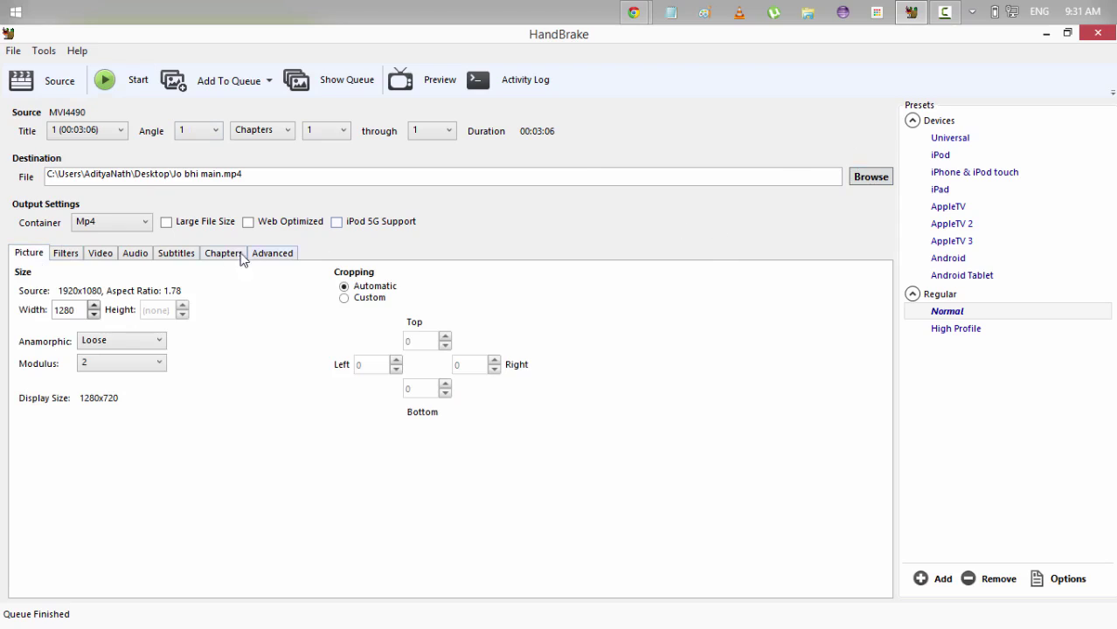
{"action": "left_click", "coordinate": [248, 222]}
{"action": "left_click", "coordinate": [945, 11]}
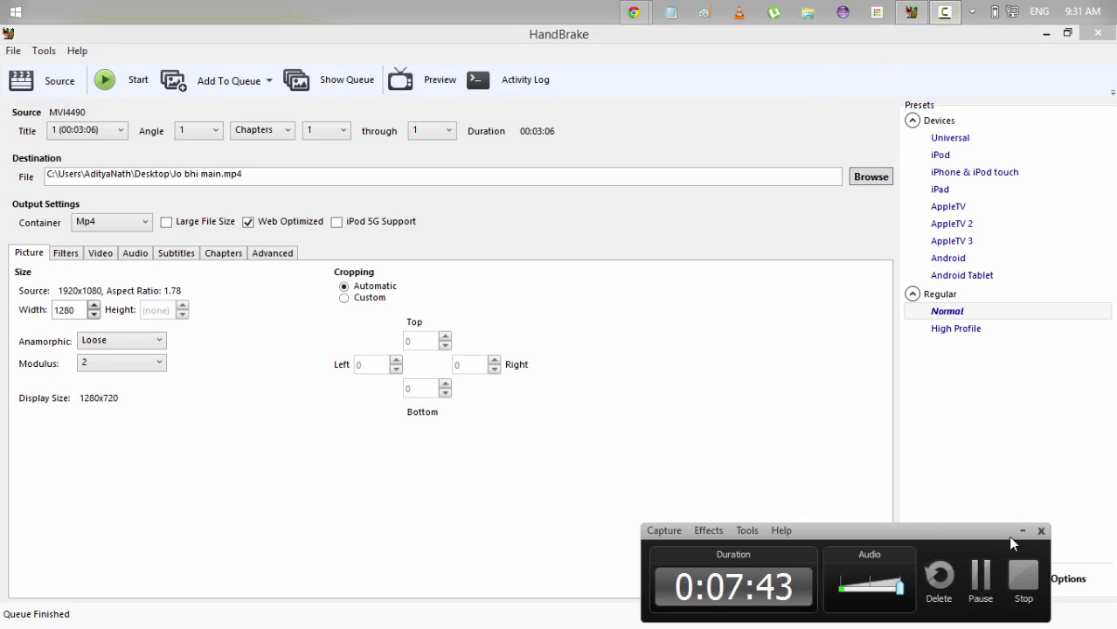